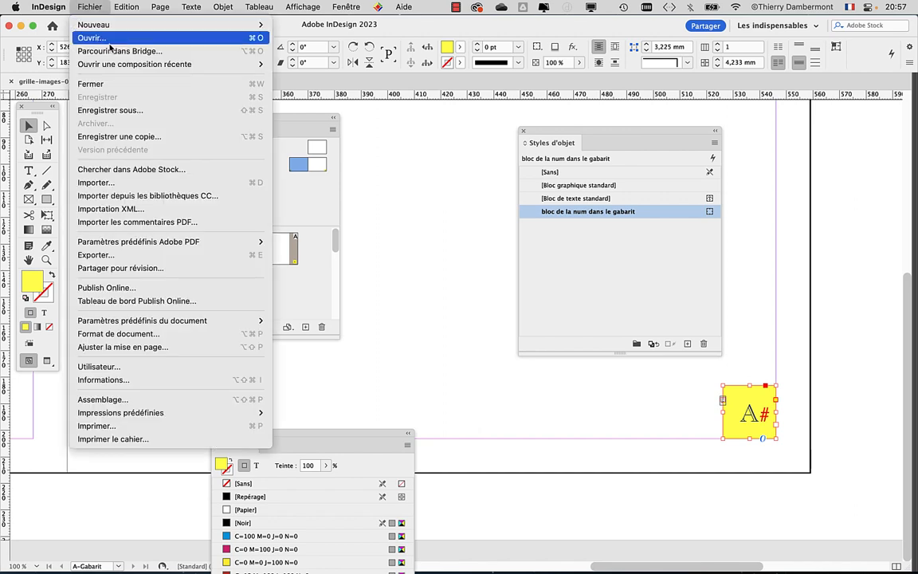
# Save the document as a new copy named grille-images-04.indd in the same folder
pyautogui.click(130, 110)
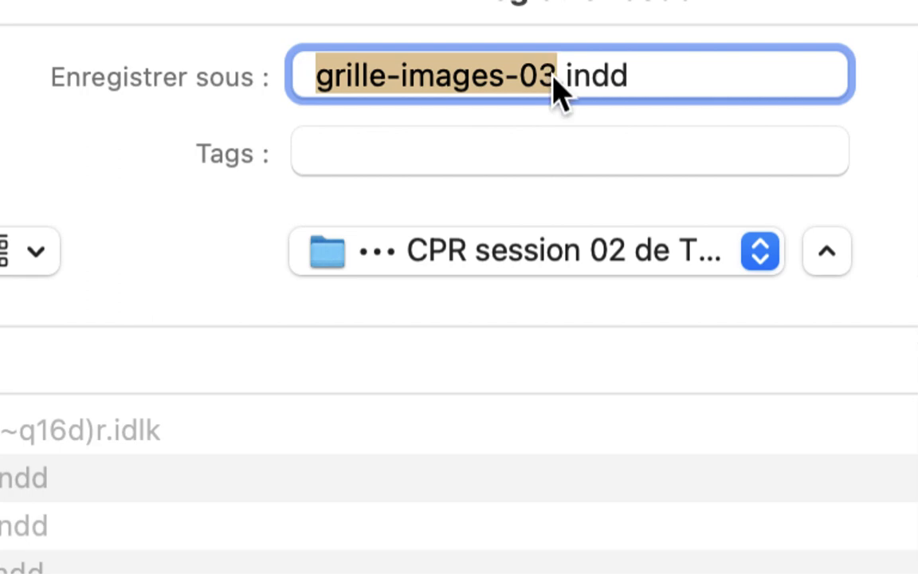
pyautogui.moveTo(616, 40); pyautogui.dragTo(602, 48)
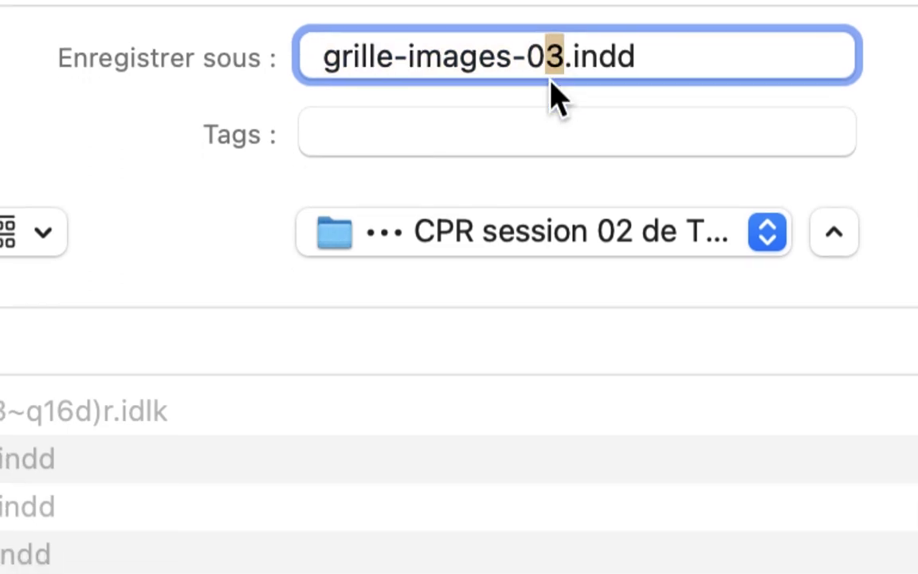
pyautogui.write('4')
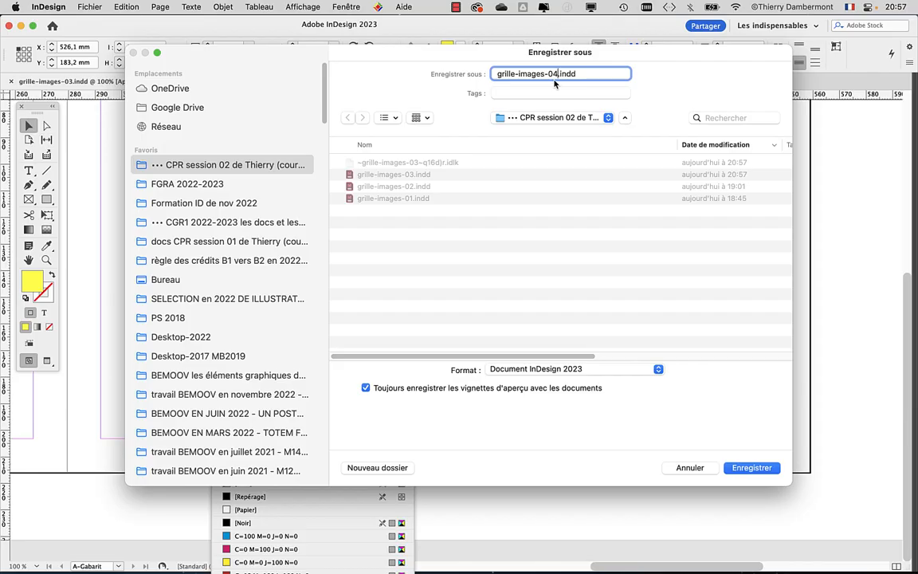
pyautogui.click(753, 469)
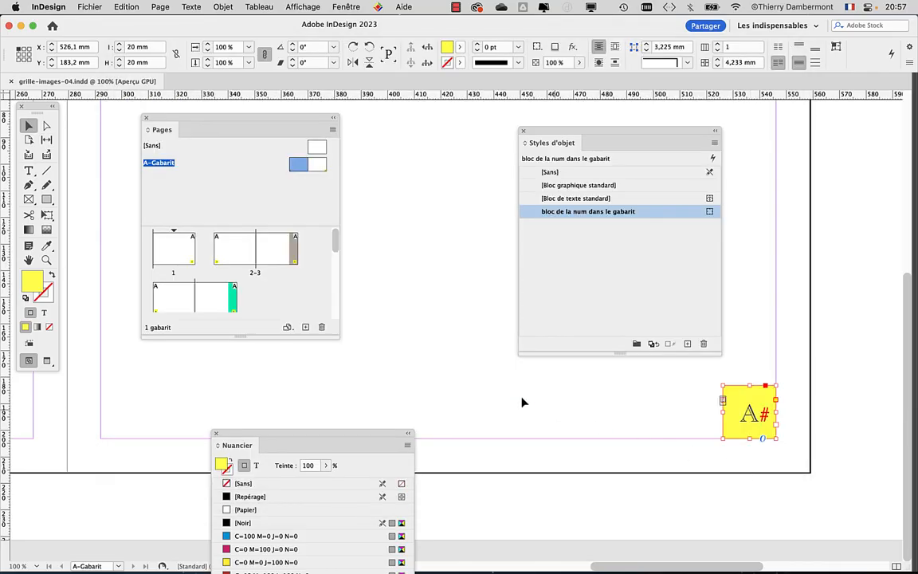
# Select the yellow automatic page-number block in the lower outer corner of the master's left page
pyautogui.moveTo(605, 133); pyautogui.dragTo(480, 122)
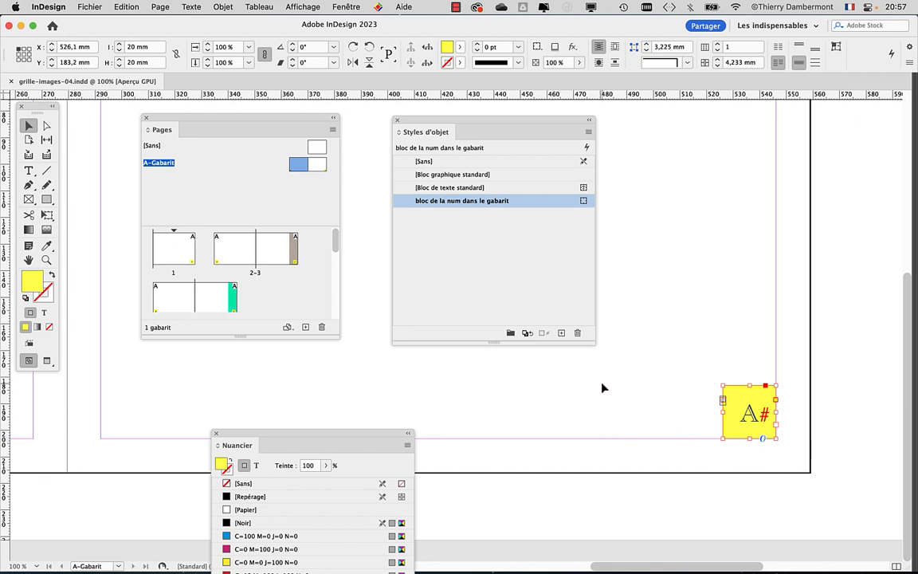
pyautogui.keyDown('alt'); pyautogui.keyDown('super'); pyautogui.click(515, 397); pyautogui.keyUp('super'); pyautogui.keyUp('alt')
pyautogui.keyDown('alt'); pyautogui.keyDown('super'); pyautogui.click(499, 397); pyautogui.keyUp('super'); pyautogui.keyUp('alt')
pyautogui.moveTo(461, 399); pyautogui.dragTo(804, 343)
pyautogui.moveTo(375, 433); pyautogui.dragTo(100, 417)
pyautogui.click(204, 448)
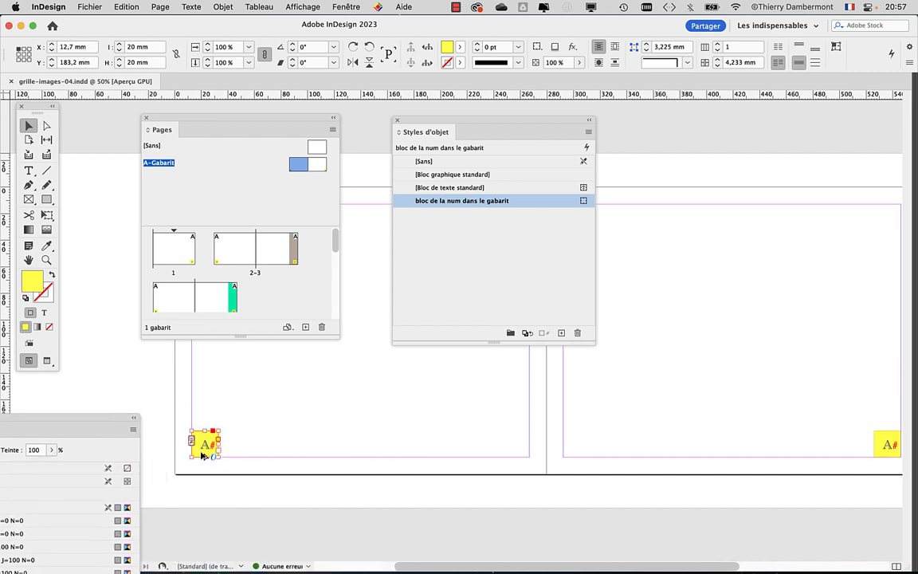
pyautogui.keyDown('super'); pyautogui.click(178, 413); pyautogui.keyUp('super')
pyautogui.moveTo(293, 395); pyautogui.dragTo(333, 341)
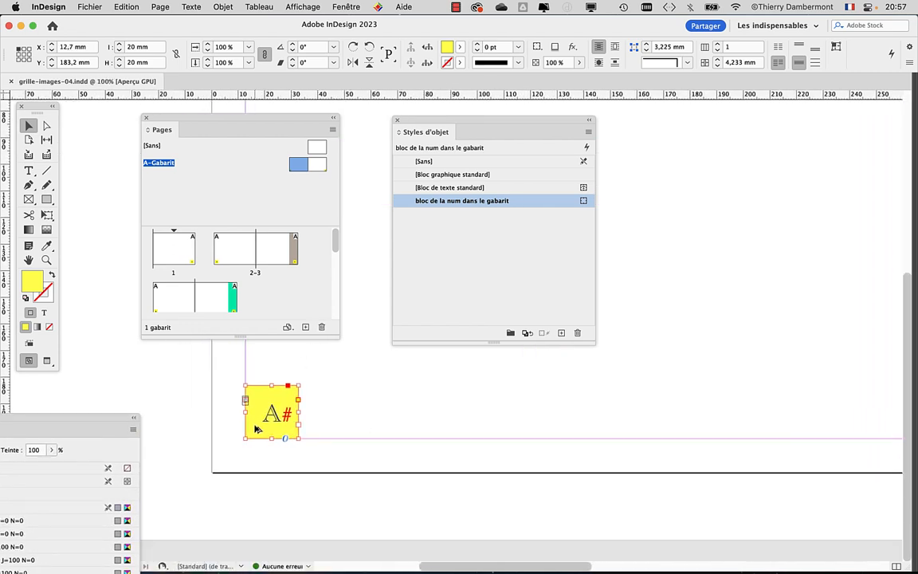
# Rearrange the floating Object Styles, Pages and Tools panels so the selected page-number block is unobstructed
pyautogui.scroll(3, 257, 428)
pyautogui.moveTo(459, 123); pyautogui.dragTo(642, 121)
pyautogui.moveTo(264, 118); pyautogui.dragTo(213, 34)
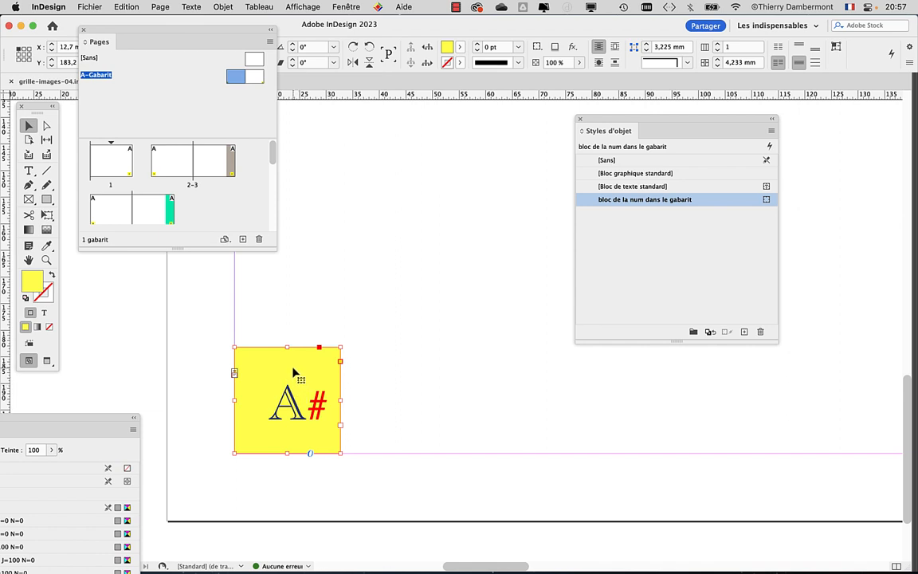
pyautogui.moveTo(160, 29); pyautogui.dragTo(240, 40)
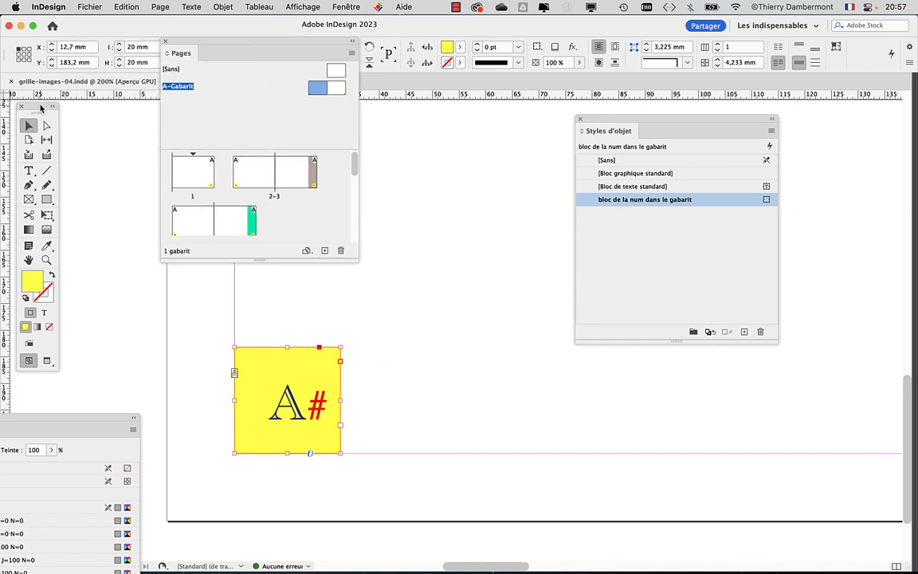
pyautogui.moveTo(40, 106); pyautogui.dragTo(96, 109)
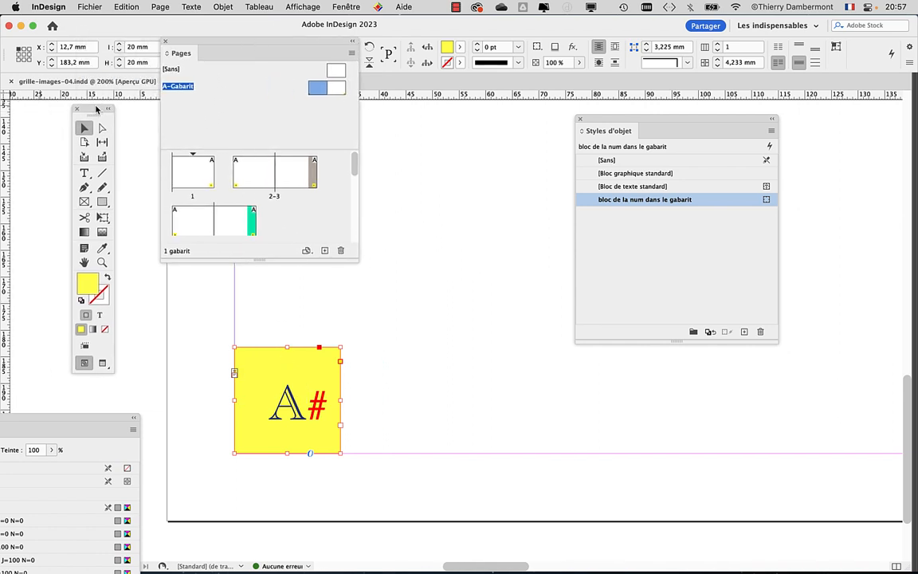
# Remove the page-number block's fill and redefine the object style "bloc de la num dans le gabarit" from it
pyautogui.click(276, 321)
pyautogui.click(264, 362)
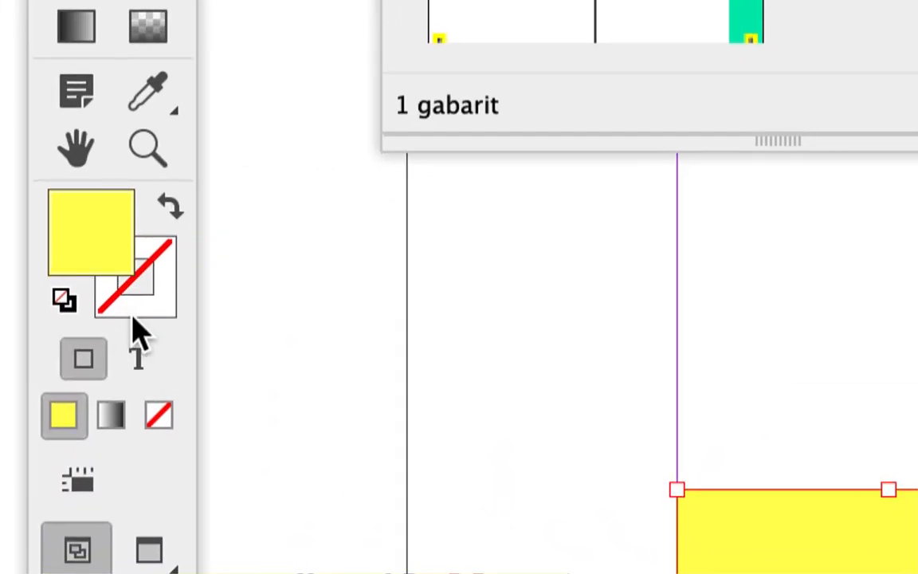
pyautogui.click(137, 347)
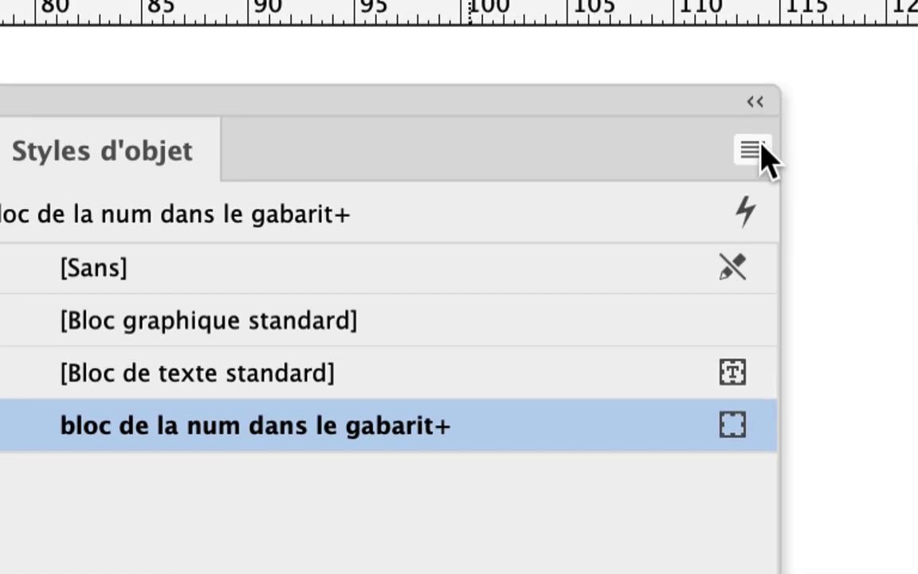
pyautogui.click(757, 153)
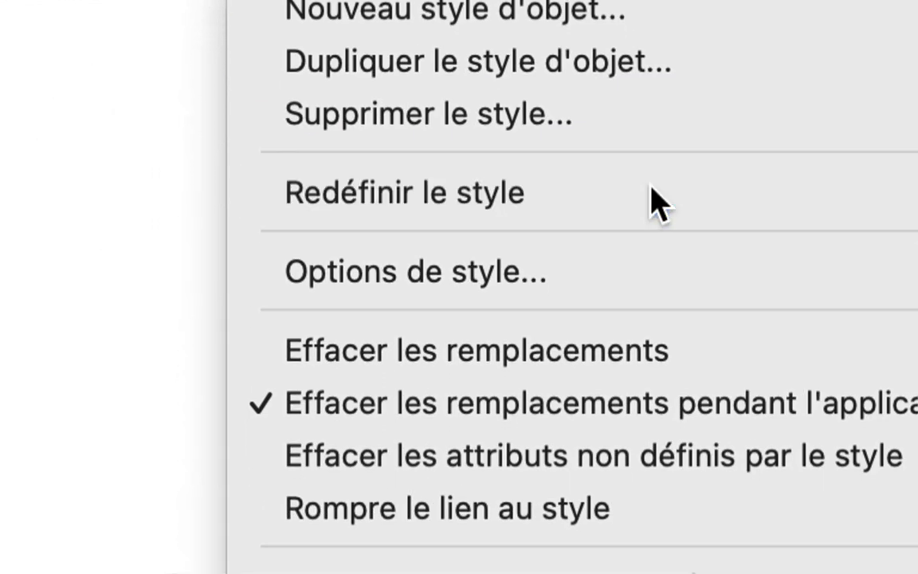
pyautogui.click(655, 203)
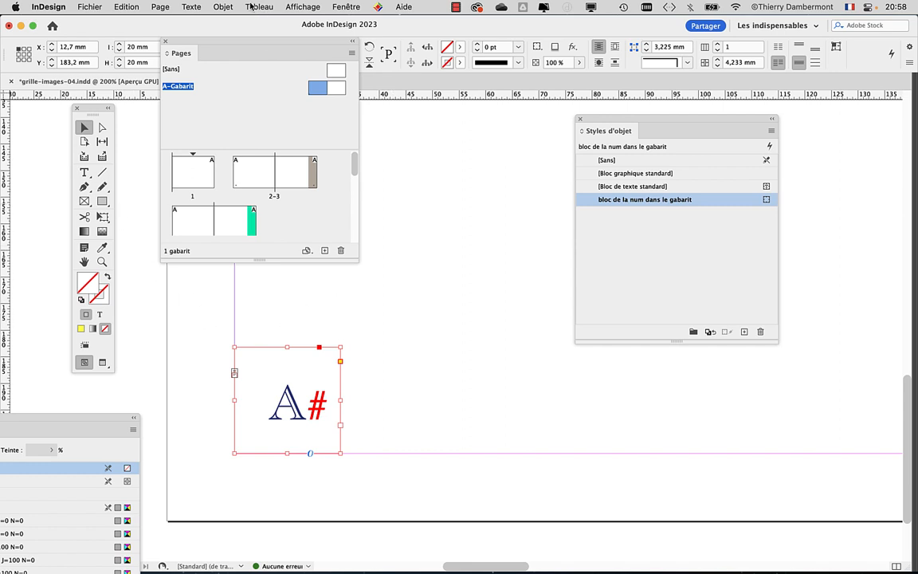
pyautogui.click(215, 6)
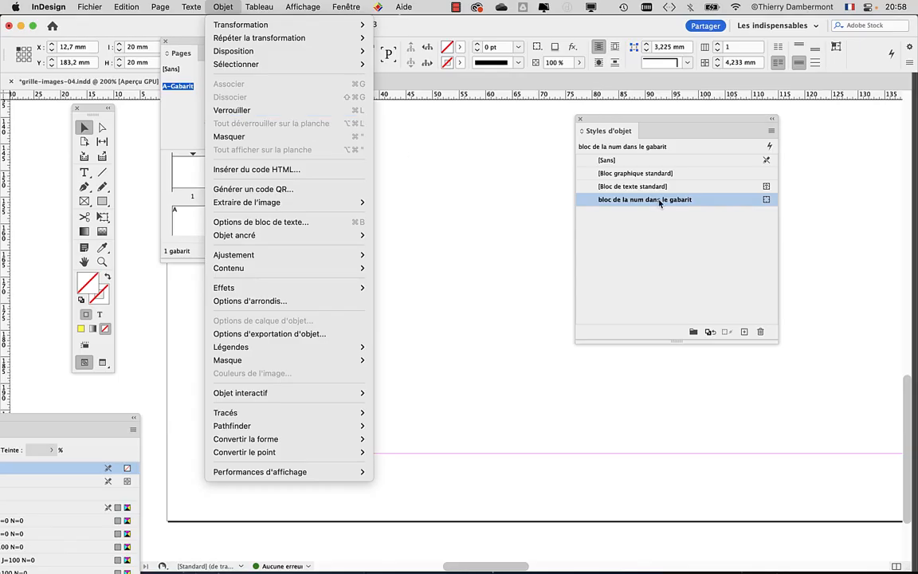
pyautogui.click(679, 226)
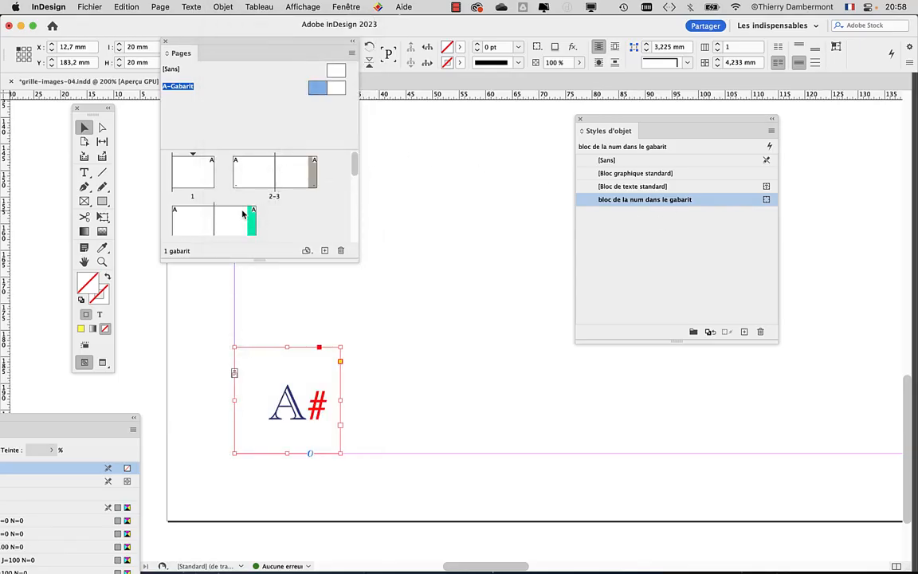
# Show the document's layers, expand "numérotation automatique" and lock the left page's number text block
pyautogui.moveTo(84, 417)
pyautogui.mouseDown()
pyautogui.moveTo(662, 266)
pyautogui.moveTo(555, 76)
pyautogui.moveTo(180, 299)
pyautogui.moveTo(93, 492)
pyautogui.moveTo(92, 420)
pyautogui.mouseUp()
pyautogui.click(346, 6)
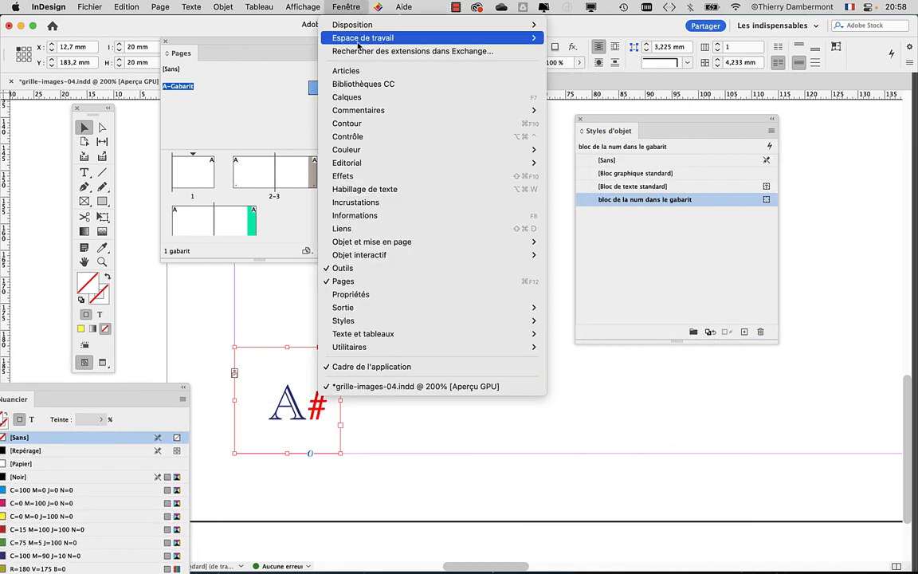
pyautogui.moveTo(377, 109)
pyautogui.click(347, 96)
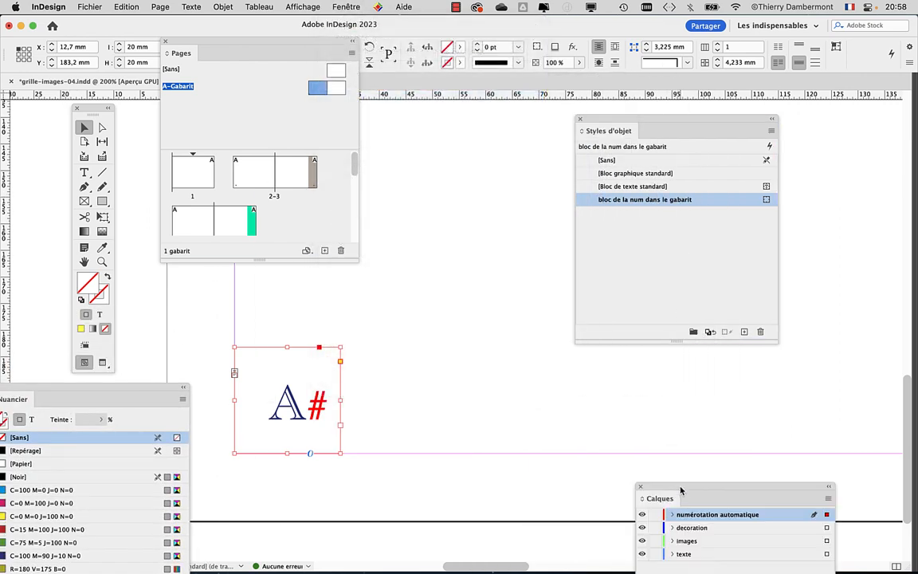
pyautogui.moveTo(682, 489); pyautogui.dragTo(478, 167)
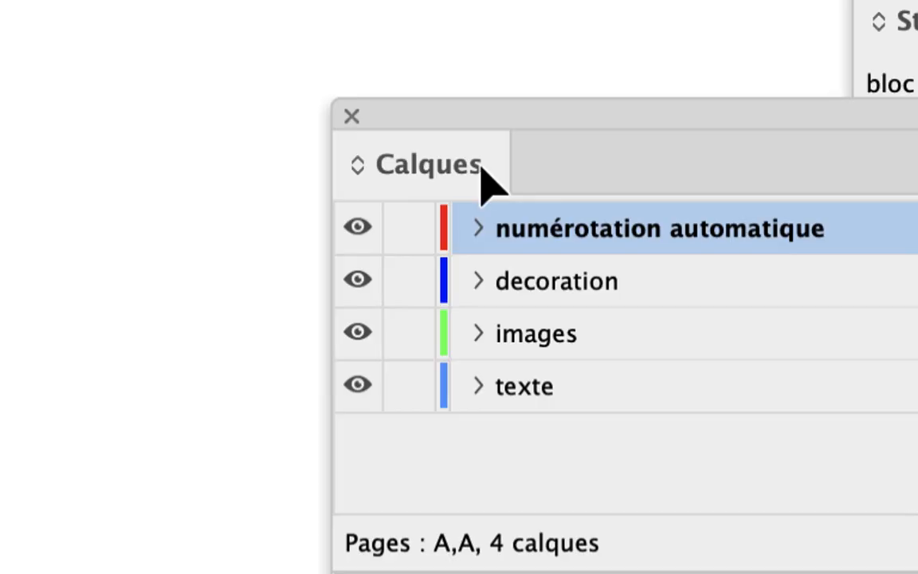
pyautogui.click(483, 179)
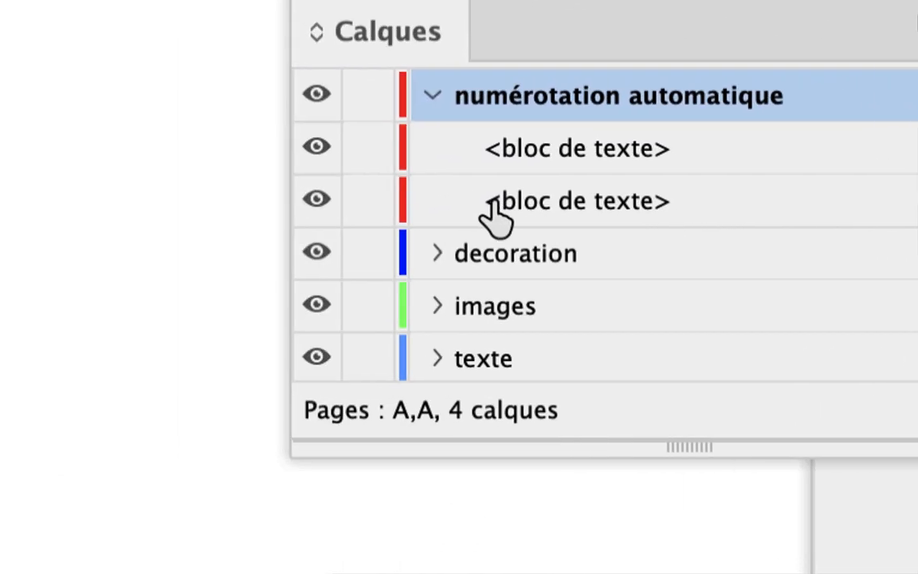
pyautogui.click(470, 206)
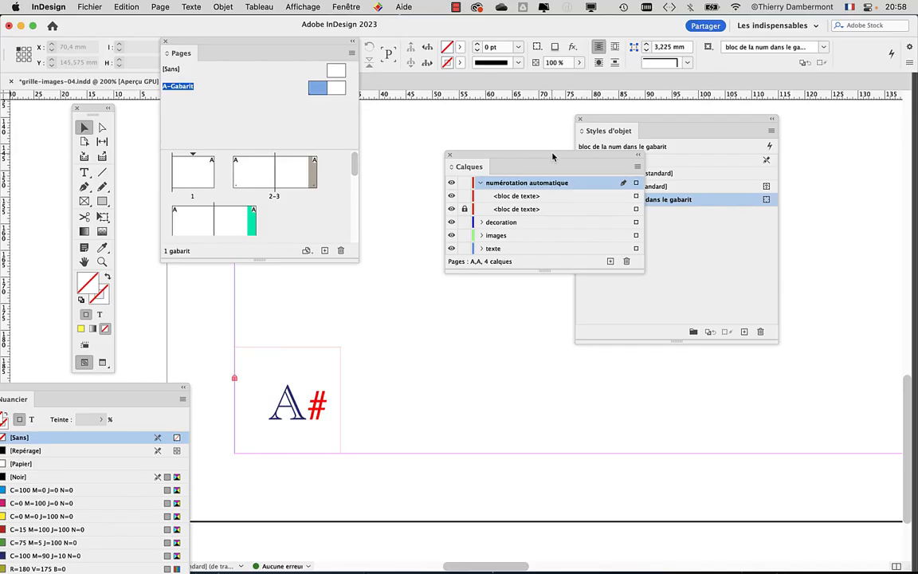
pyautogui.moveTo(497, 156); pyautogui.dragTo(652, 383)
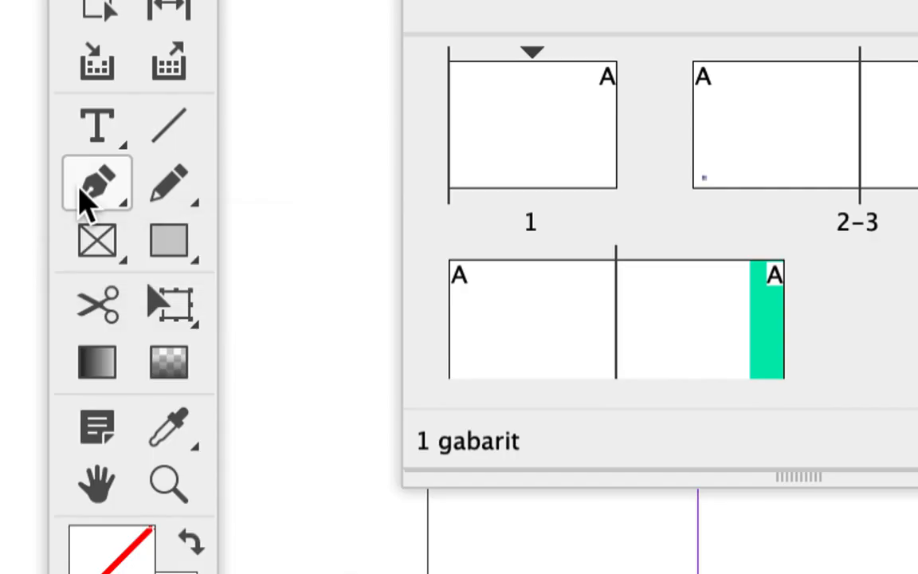
# Draw a closed triangle around the left page's number marker with the Pen tool
pyautogui.click(80, 186)
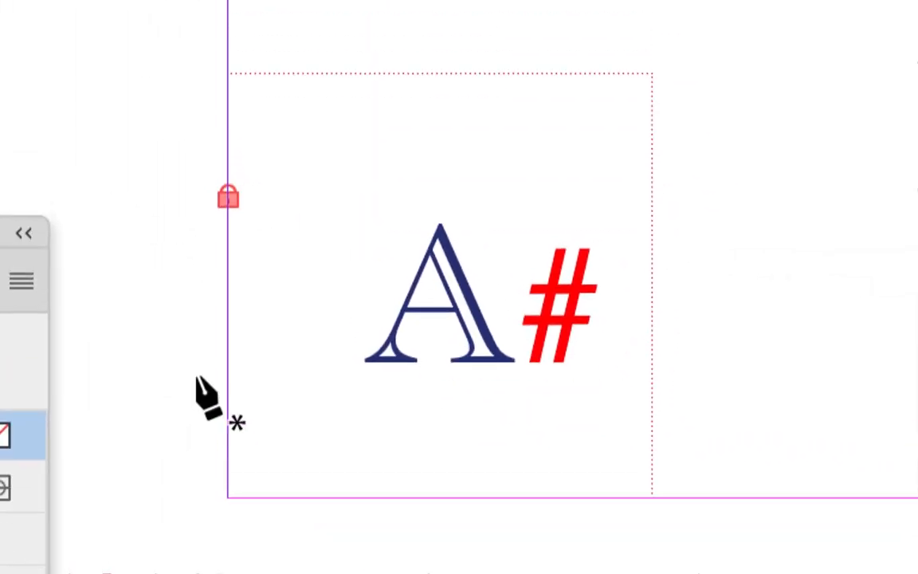
pyautogui.click(196, 342)
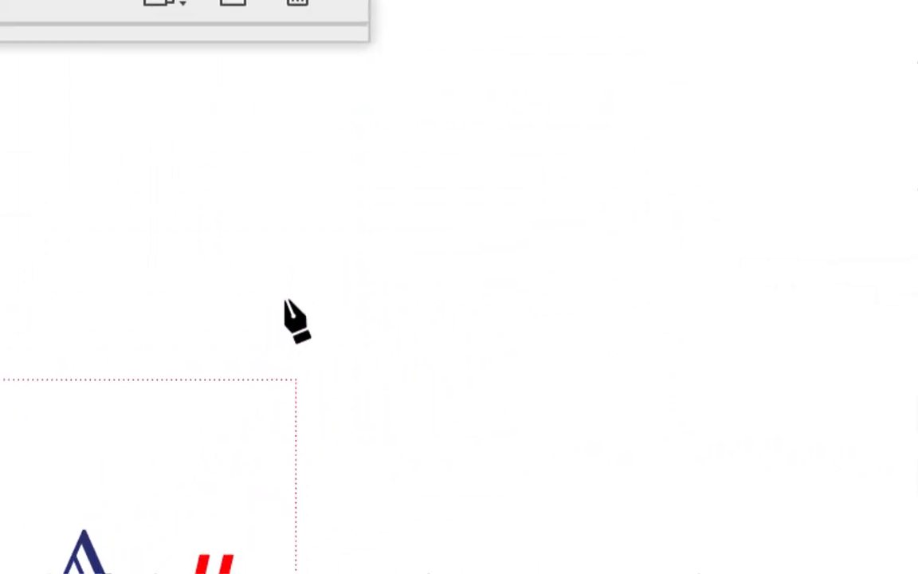
pyautogui.click(292, 292)
pyautogui.click(299, 381)
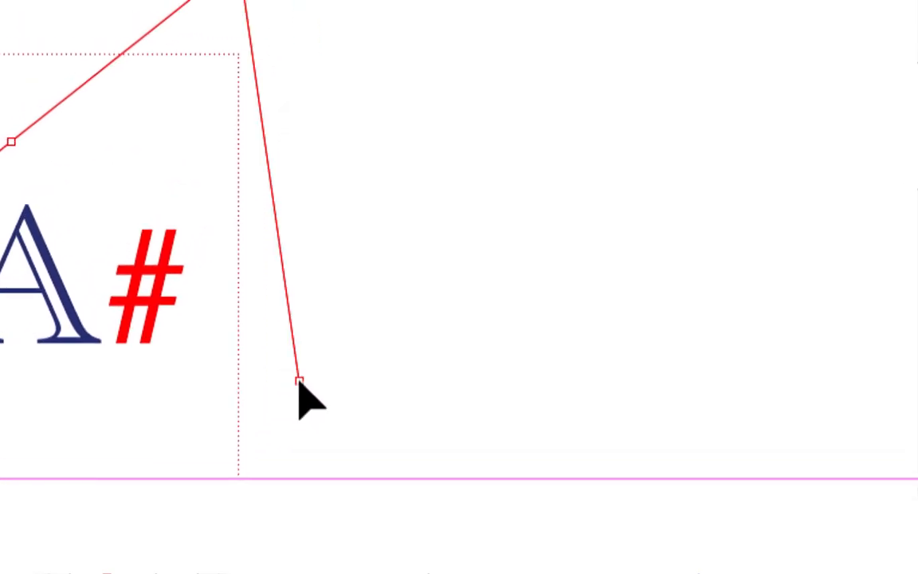
pyautogui.click(198, 368)
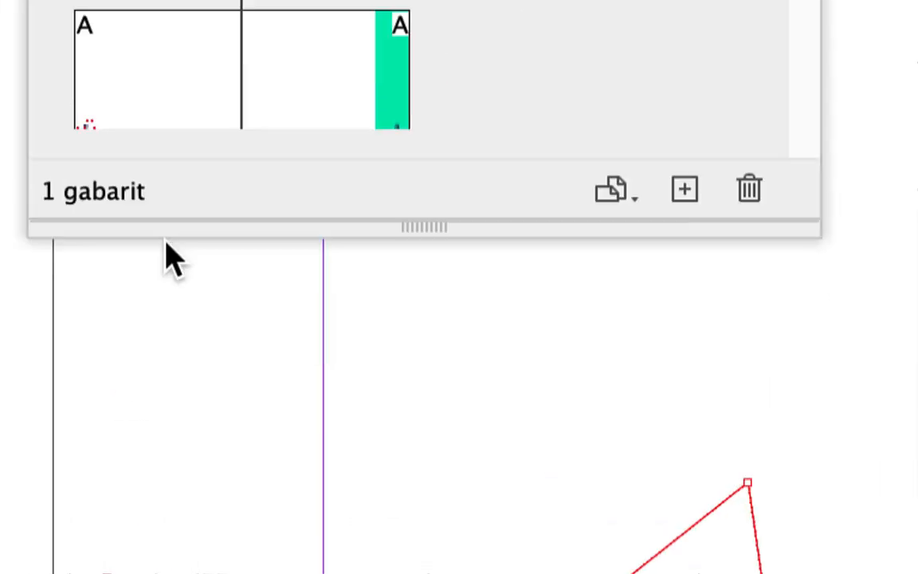
# Reposition the triangle's corner points individually to frame the page-number marker, about 22.75 mm wide and 14.75 mm high
pyautogui.moveTo(199, 377); pyautogui.dragTo(174, 393)
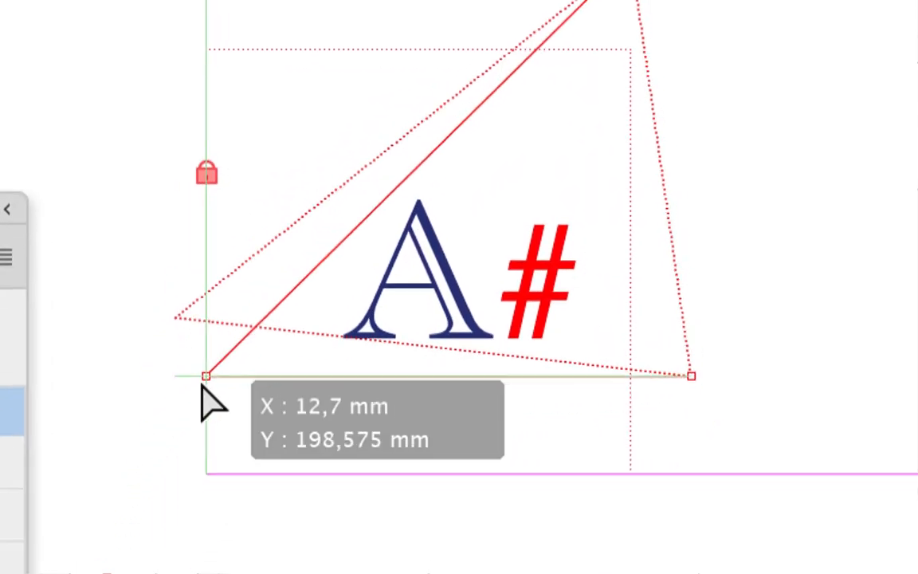
pyautogui.moveTo(287, 298); pyautogui.dragTo(273, 310)
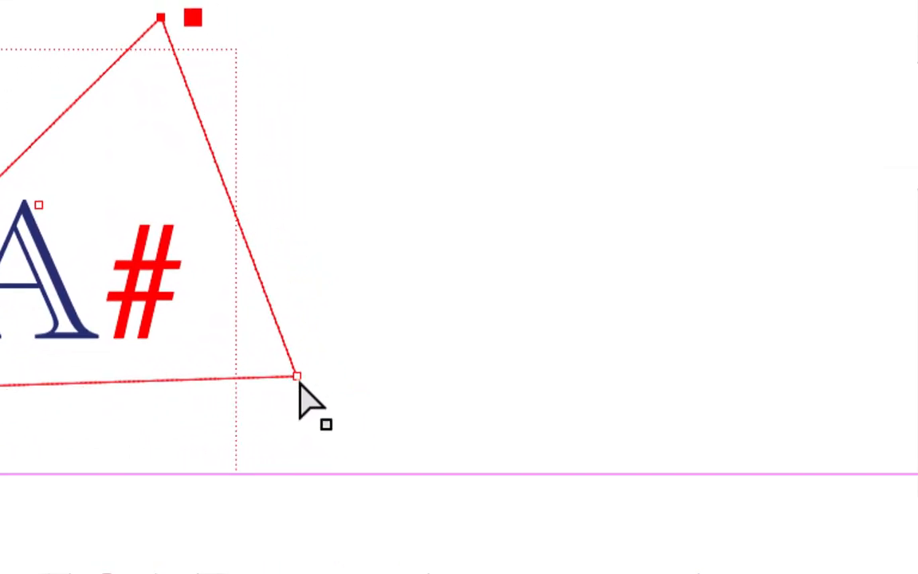
pyautogui.moveTo(296, 376); pyautogui.dragTo(275, 381)
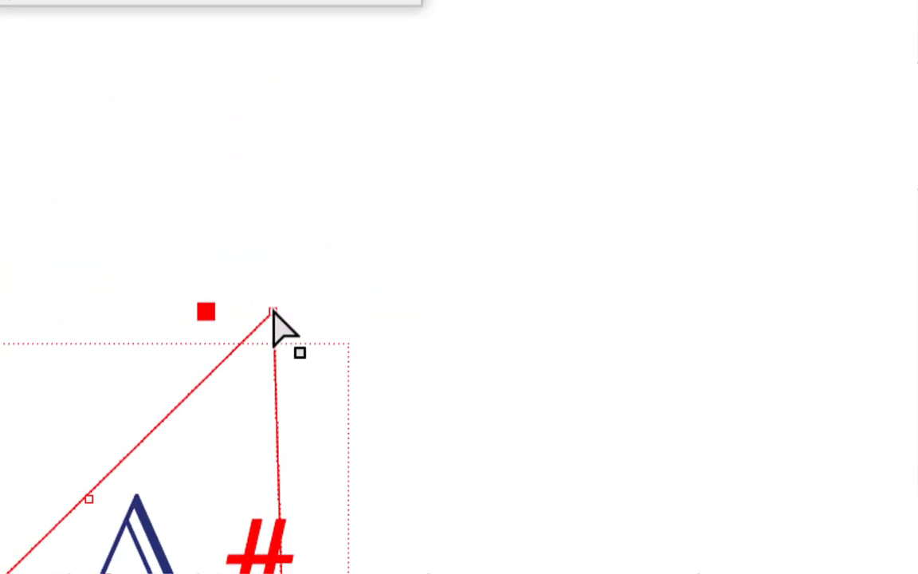
pyautogui.moveTo(273, 311); pyautogui.dragTo(239, 336)
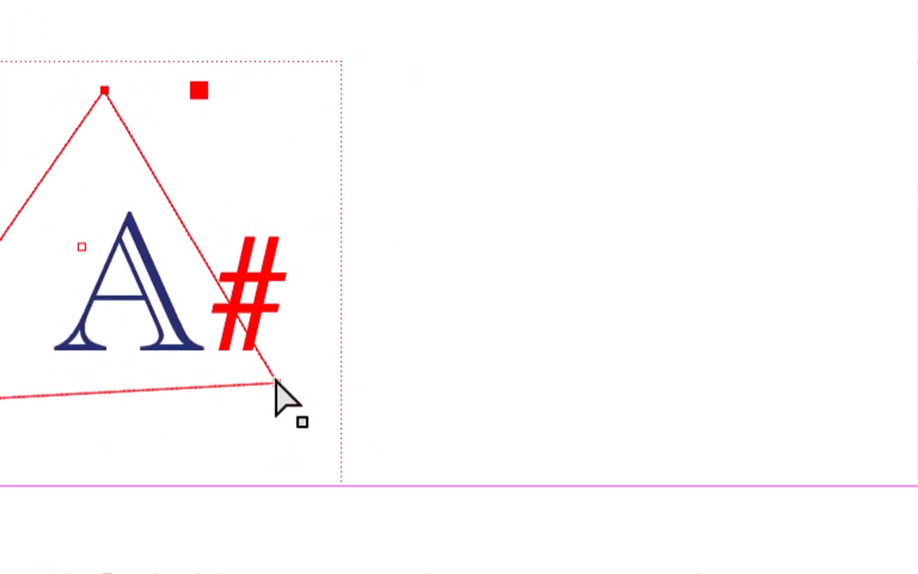
pyautogui.moveTo(275, 381); pyautogui.dragTo(293, 376)
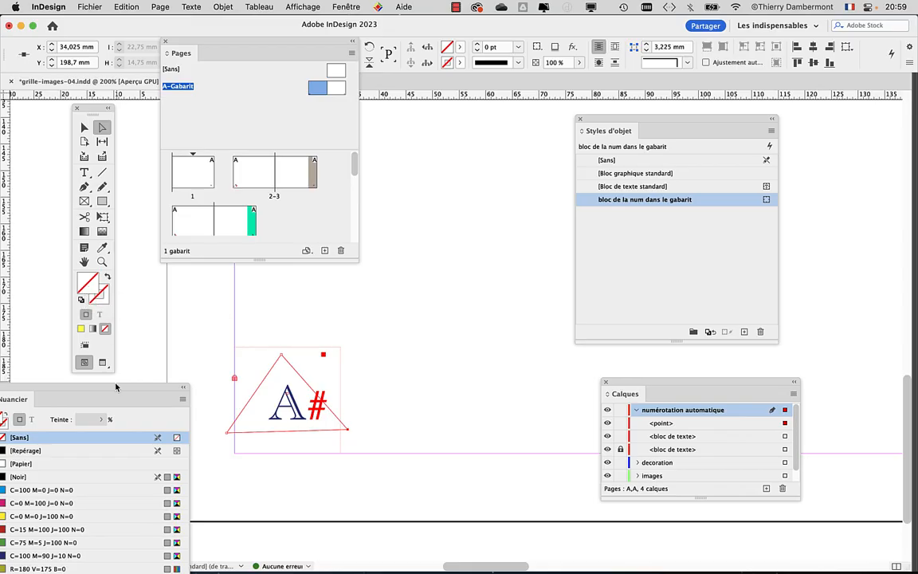
# Fill the triangle with the grey swatch "couleur de fond num dans gabarit"
pyautogui.moveTo(117, 389); pyautogui.dragTo(502, 157)
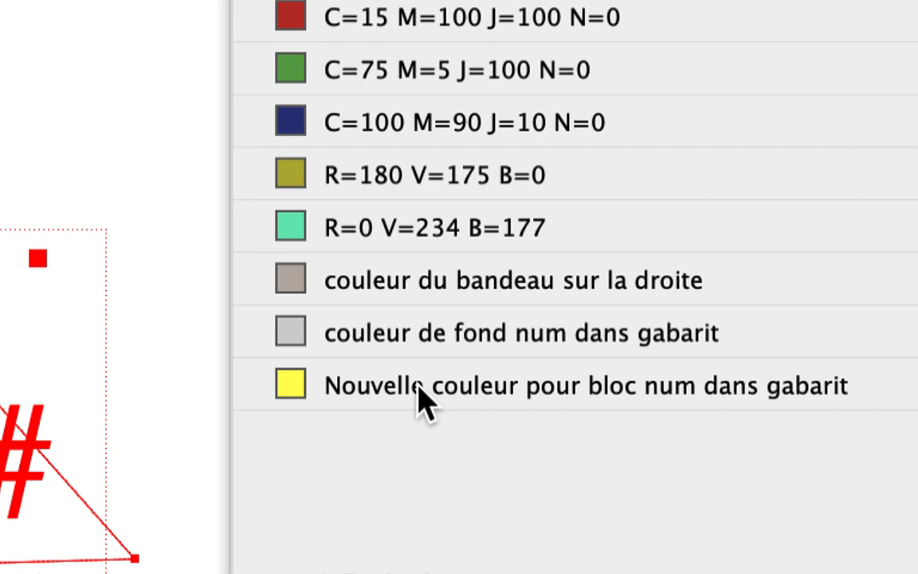
pyautogui.click(418, 388)
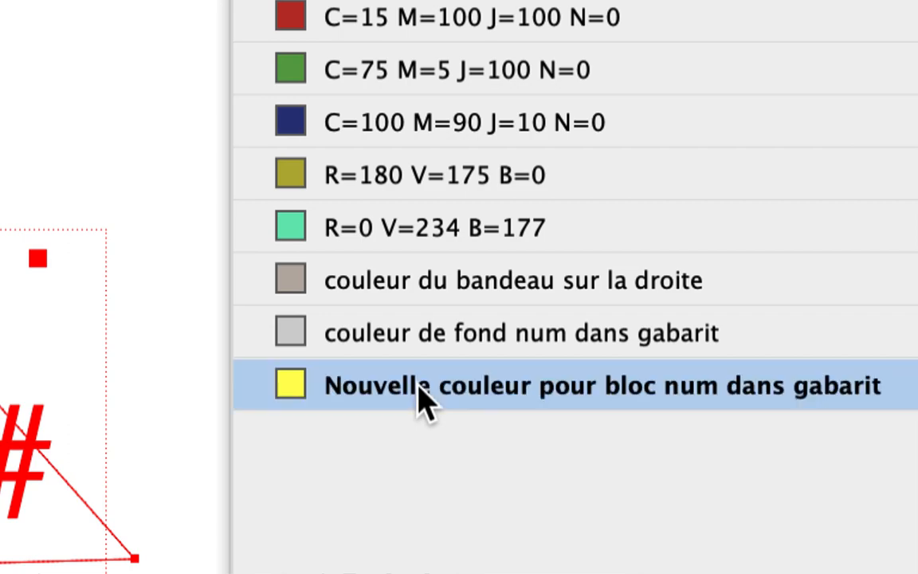
pyautogui.click(414, 375)
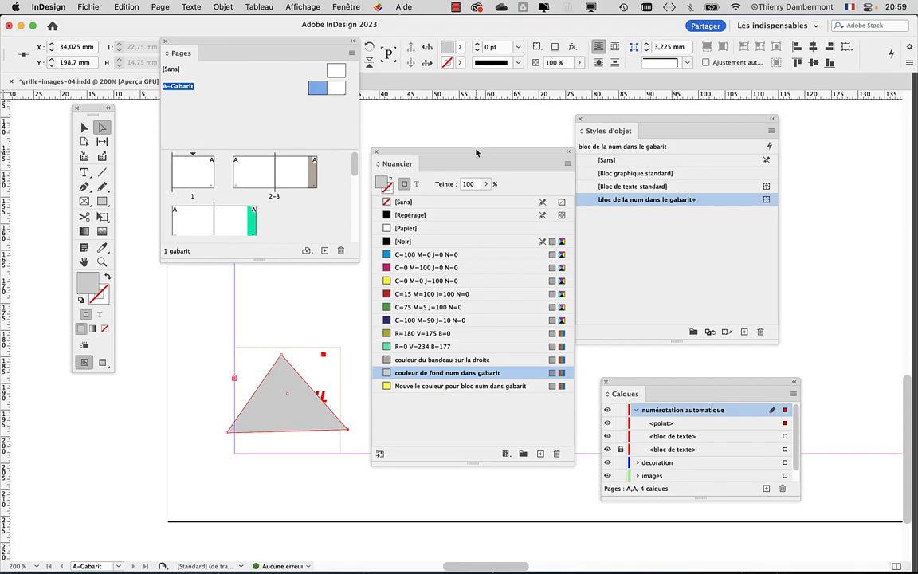
pyautogui.moveTo(477, 151); pyautogui.dragTo(105, 389)
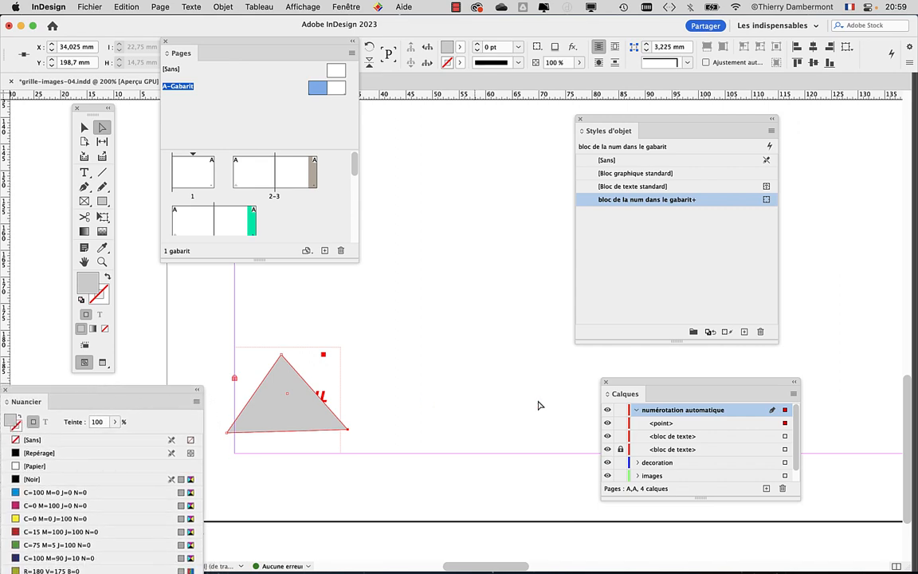
# Move the triangle below both text blocks in the "numérotation automatique" layer so it lies behind the page-number marker
pyautogui.moveTo(641, 386); pyautogui.dragTo(433, 204)
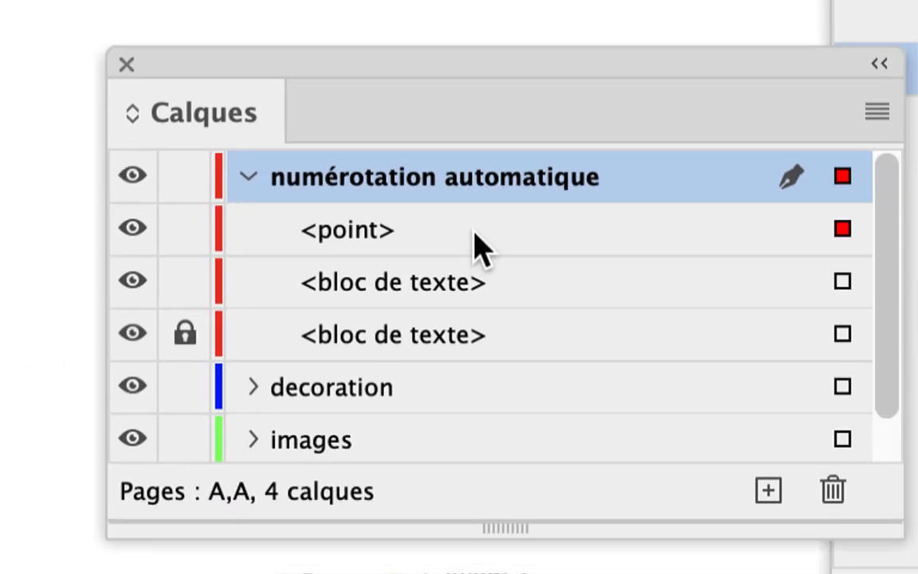
pyautogui.click(469, 224)
pyautogui.moveTo(440, 223); pyautogui.dragTo(461, 341)
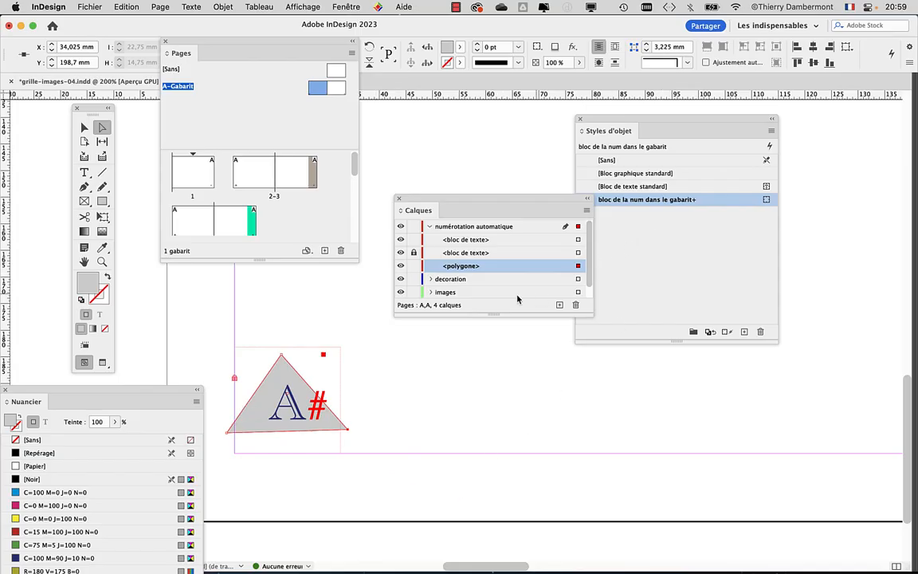
# Open page 14 and switch the document to preview mode to check the triangle behind its page number
pyautogui.moveTo(323, 260); pyautogui.dragTo(348, 467)
pyautogui.scroll(-1, 218, 385)
pyautogui.scroll(-1, 219, 385)
pyautogui.click(191, 418)
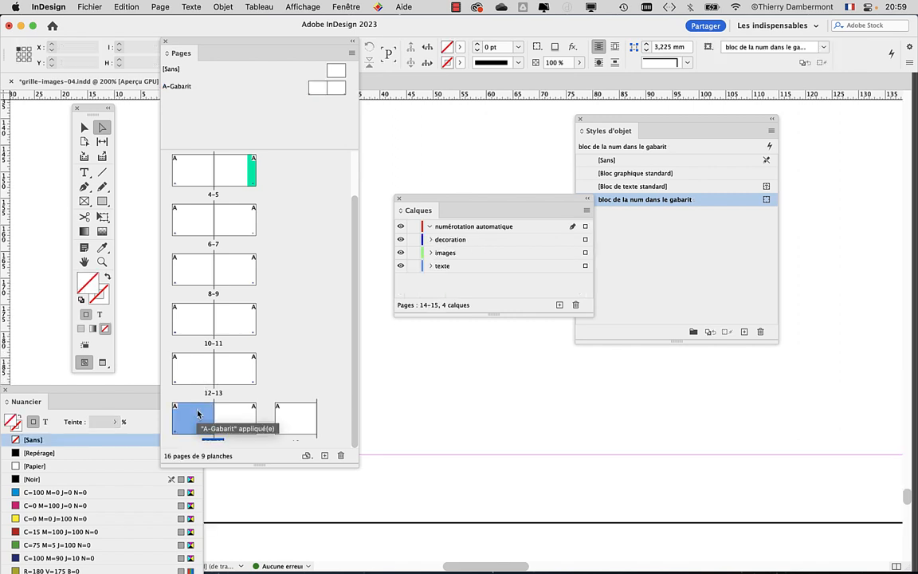
pyautogui.moveTo(215, 52); pyautogui.dragTo(487, 81)
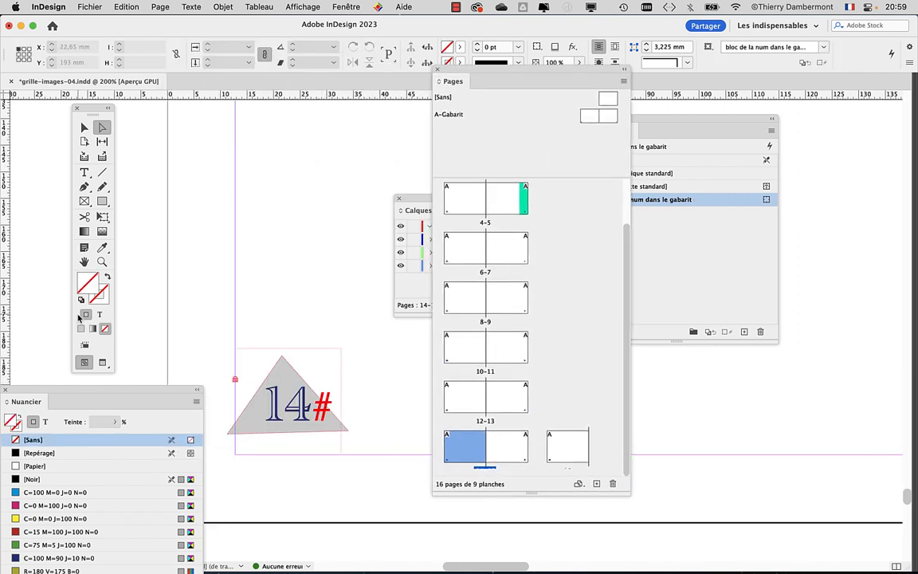
pyautogui.click(102, 363)
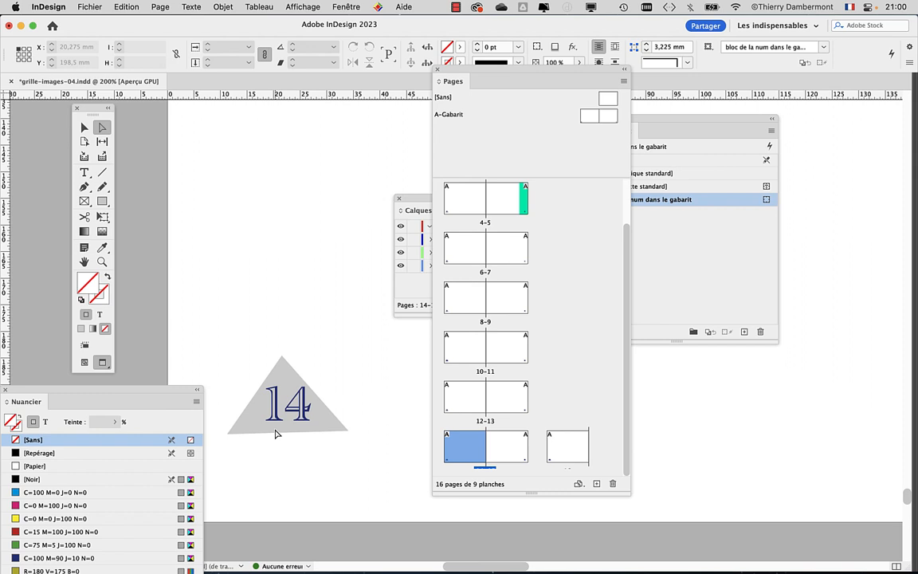
# Widen the A-Gabarit left page's triangle to about 31.4 mm by extending its lower-right corner, and check it on page 12
pyautogui.doubleClick(590, 115)
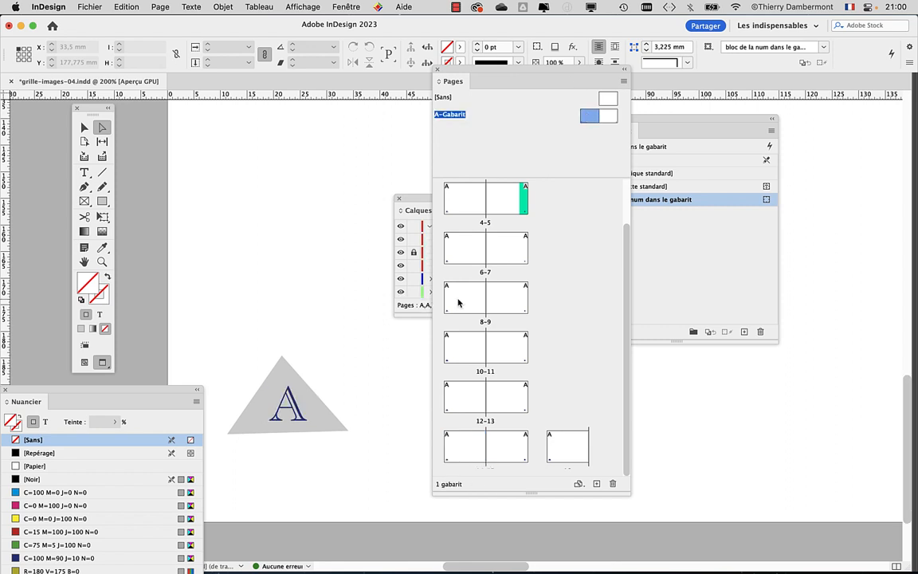
pyautogui.click(348, 436)
pyautogui.moveTo(349, 436); pyautogui.dragTo(394, 435)
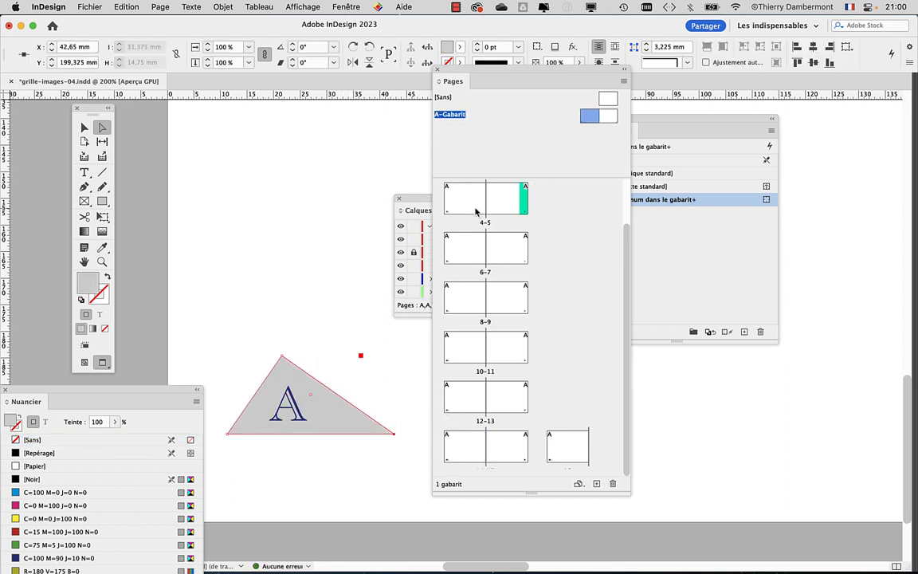
pyautogui.doubleClick(458, 408)
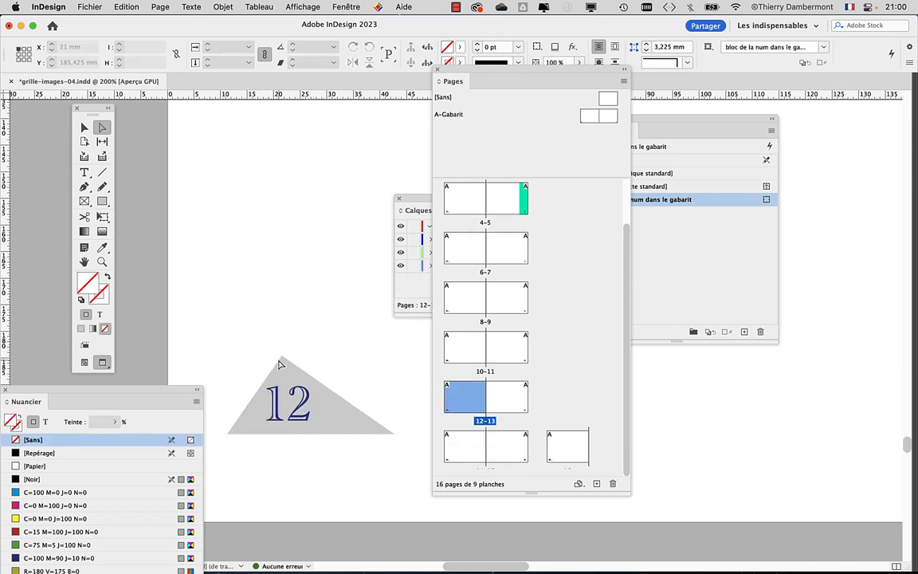
# Duplicate the left triangle on A-Gabarit and shift the copy horizontally to about X 100.8 mm
pyautogui.doubleClick(589, 115)
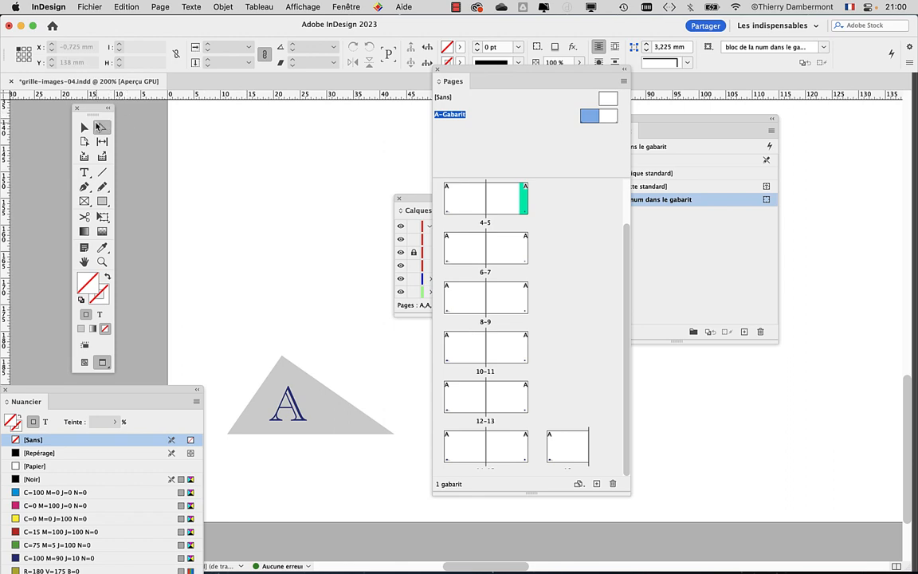
pyautogui.click(85, 127)
pyautogui.click(292, 367)
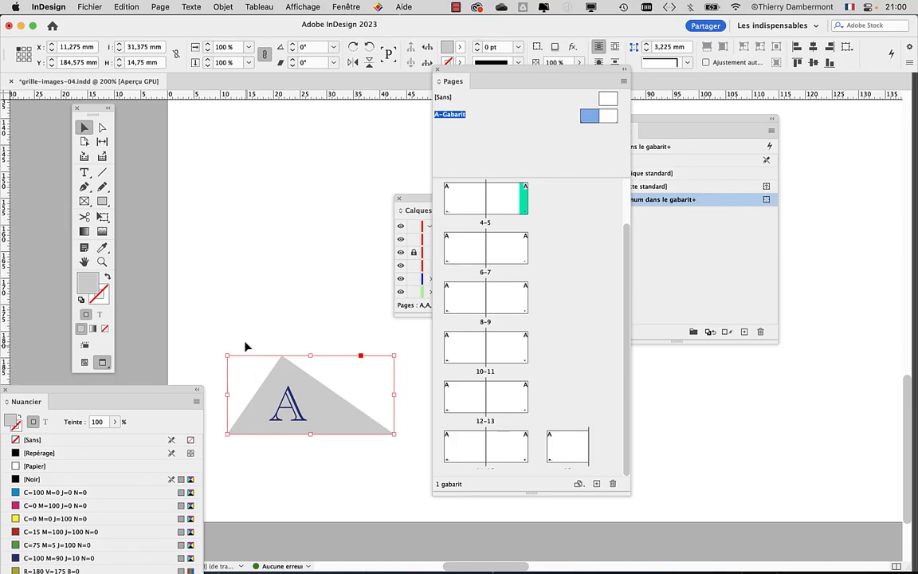
pyautogui.click(268, 68)
pyautogui.click(274, 373)
pyautogui.click(126, 6)
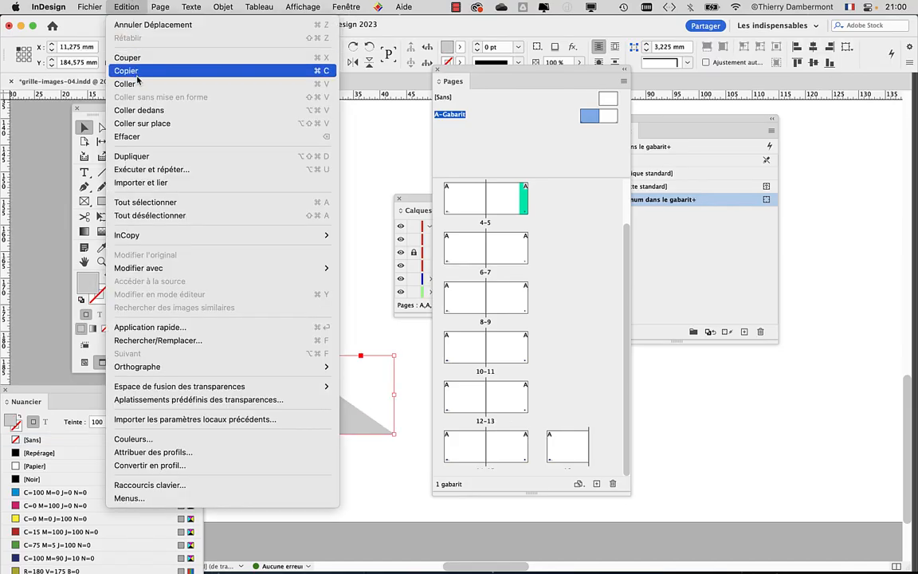
pyautogui.click(353, 289)
pyautogui.moveTo(271, 400); pyautogui.dragTo(749, 399)
pyautogui.moveTo(816, 465); pyautogui.dragTo(324, 427)
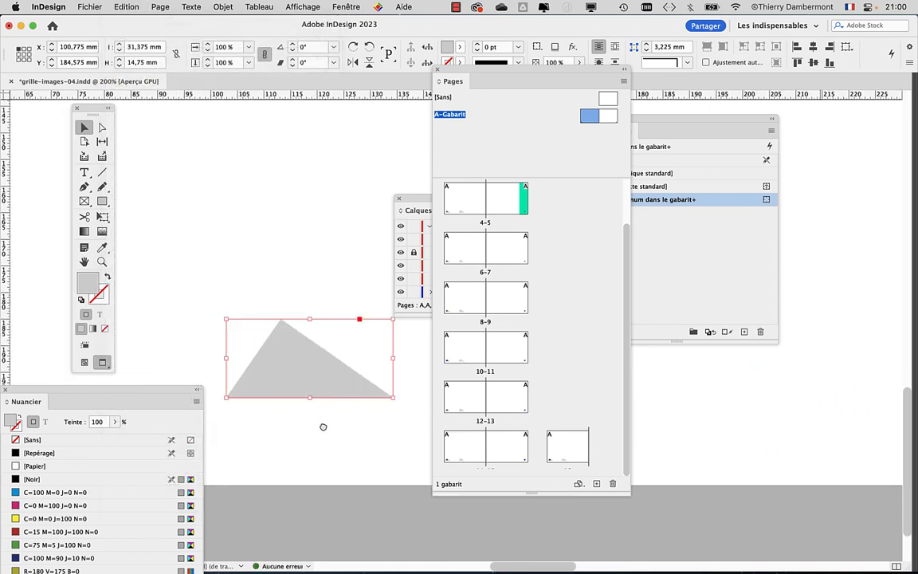
# Hide the floating panels except the tools and flip the duplicated triangle across its vertical axis
pyautogui.scroll(-2, 326, 426)
pyautogui.scroll(-1, 325, 429)
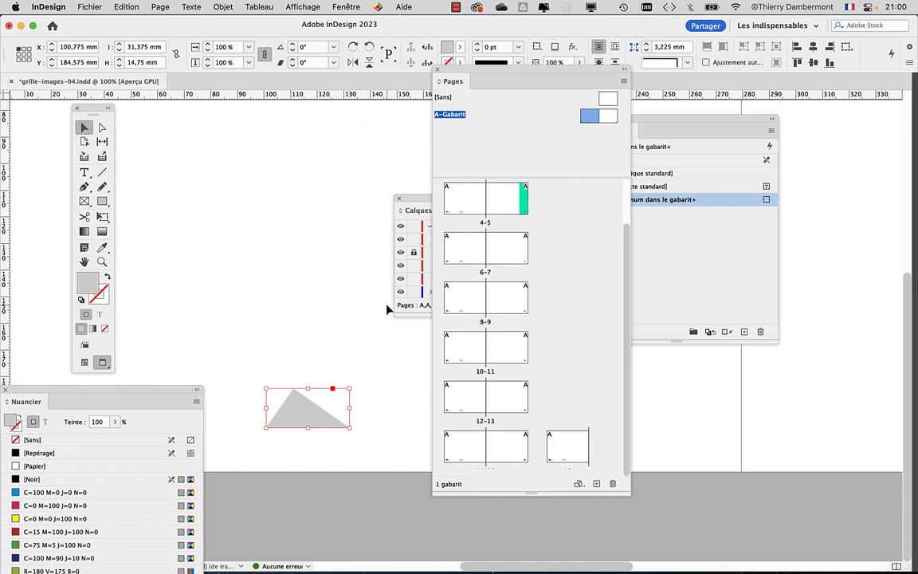
pyautogui.hotkey('shift', 'Tab')
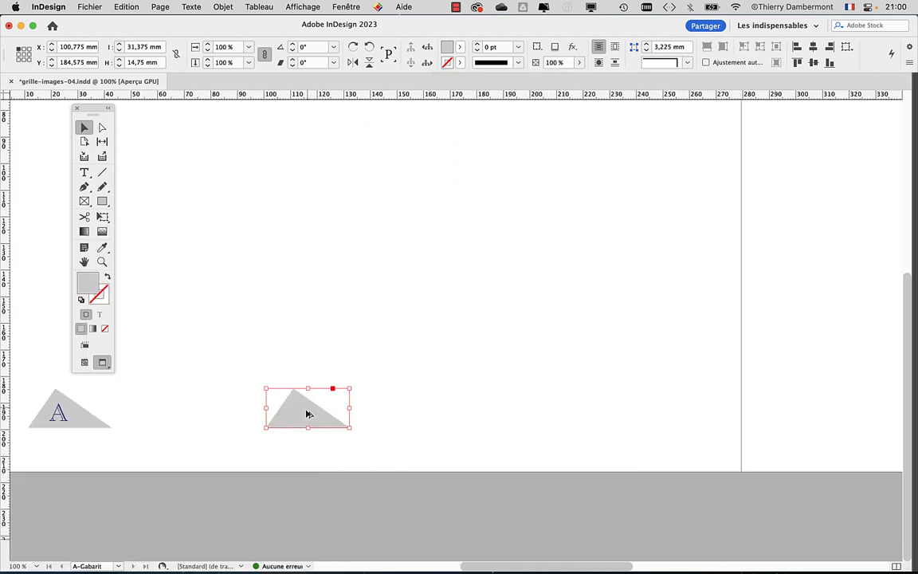
pyautogui.scroll(-1, 308, 414)
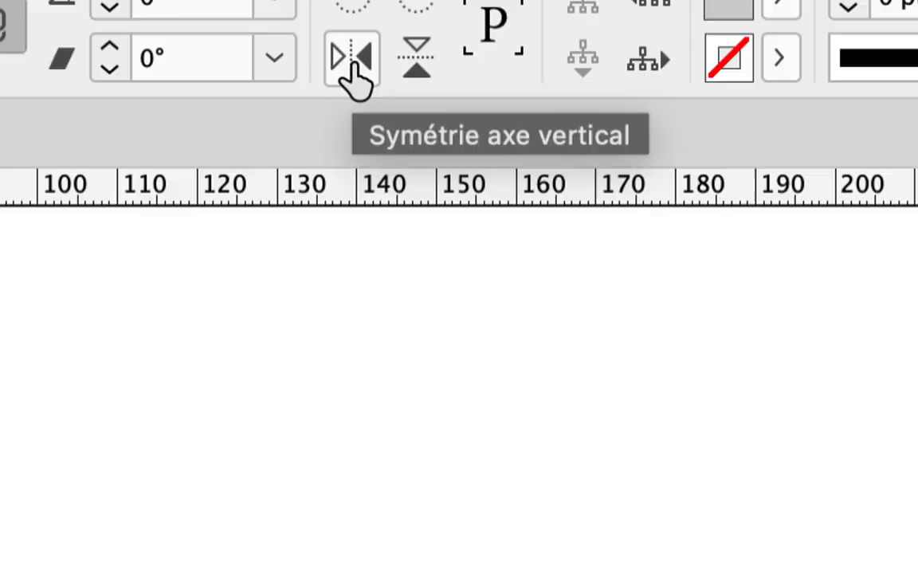
pyautogui.click(353, 59)
pyautogui.click(353, 62)
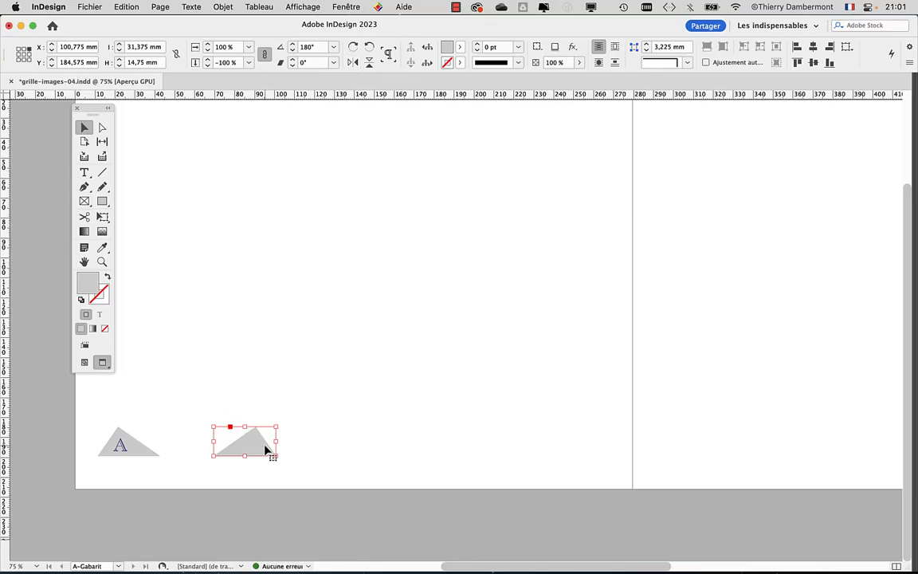
# Move the flipped triangle horizontally behind the right master page's number marker, at about X 550.8 mm, and deselect it
pyautogui.moveTo(264, 445); pyautogui.dragTo(705, 439)
pyautogui.moveTo(750, 408); pyautogui.dragTo(260, 385)
pyautogui.moveTo(231, 442); pyautogui.dragTo(686, 464)
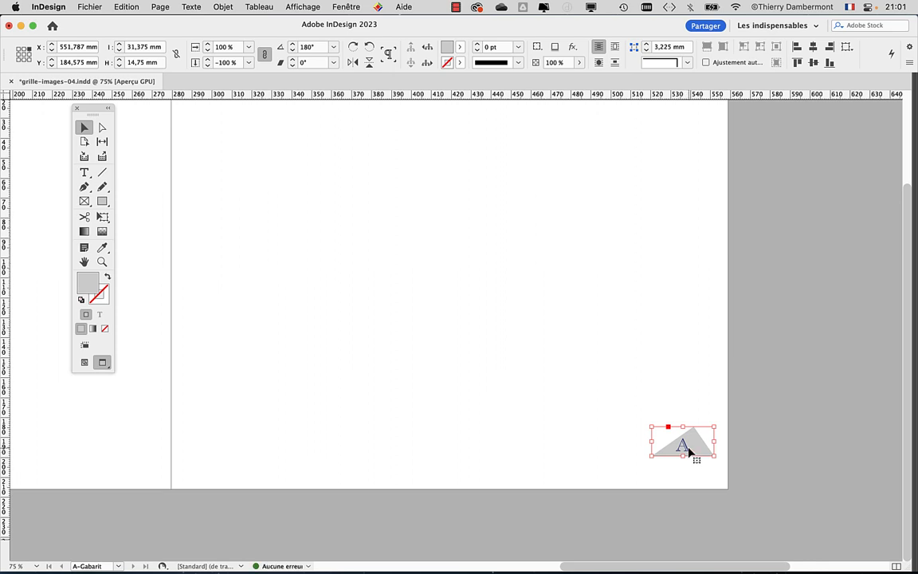
pyautogui.scroll(4, 689, 449)
pyautogui.scroll(2, 690, 452)
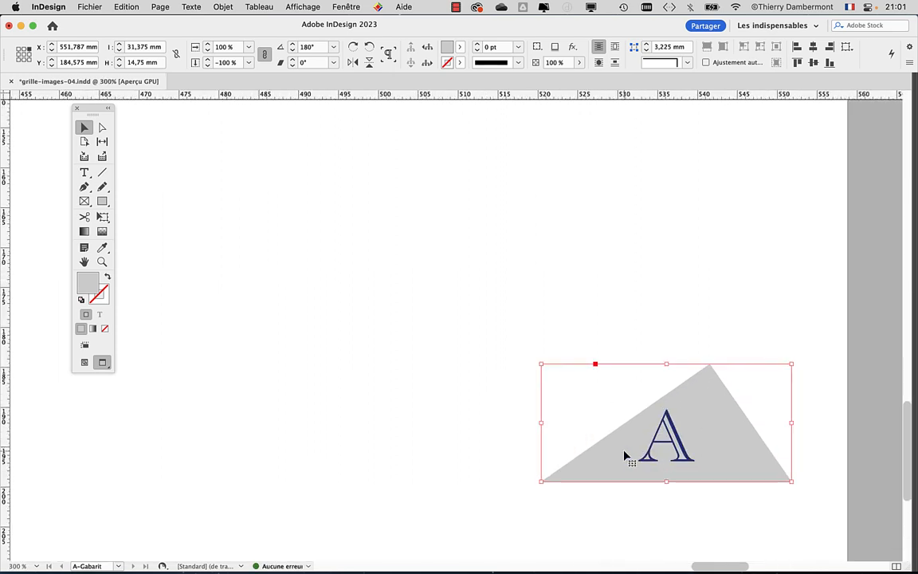
pyautogui.scroll(-3, 626, 459)
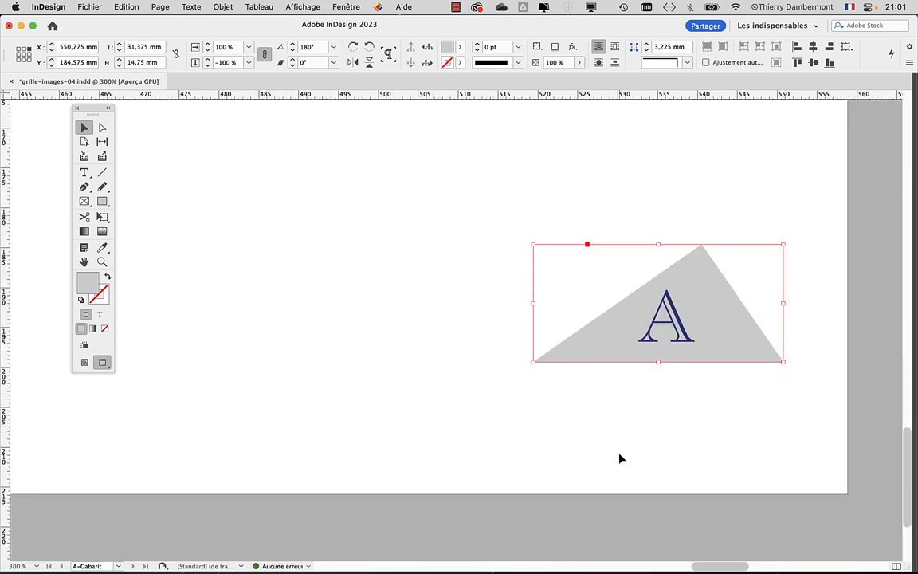
pyautogui.click(620, 458)
# Redisplay the page list and open spread 12–13 to check the mirrored triangles behind both page numbers, moving the list clear
pyautogui.scroll(-4, 526, 454)
pyautogui.scroll(-1, 520, 454)
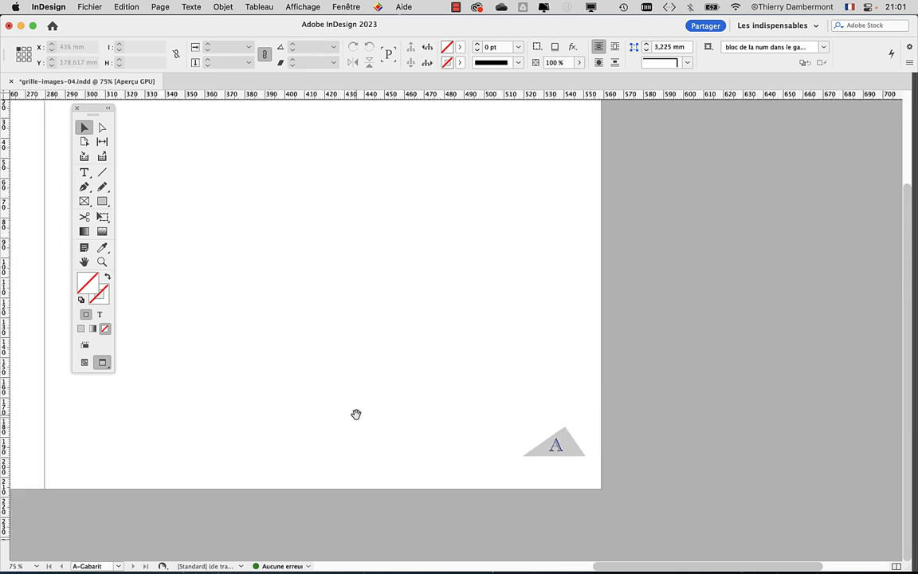
pyautogui.moveTo(356, 414); pyautogui.dragTo(787, 347)
pyautogui.moveTo(568, 355); pyautogui.dragTo(319, 271)
pyautogui.press('super+minus')
pyautogui.moveTo(665, 399); pyautogui.dragTo(634, 399)
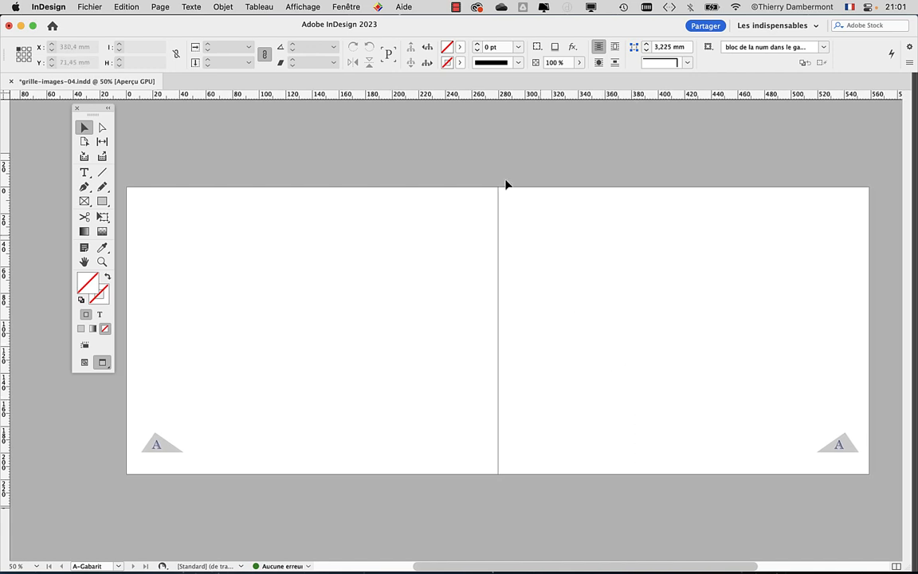
pyautogui.click(350, 6)
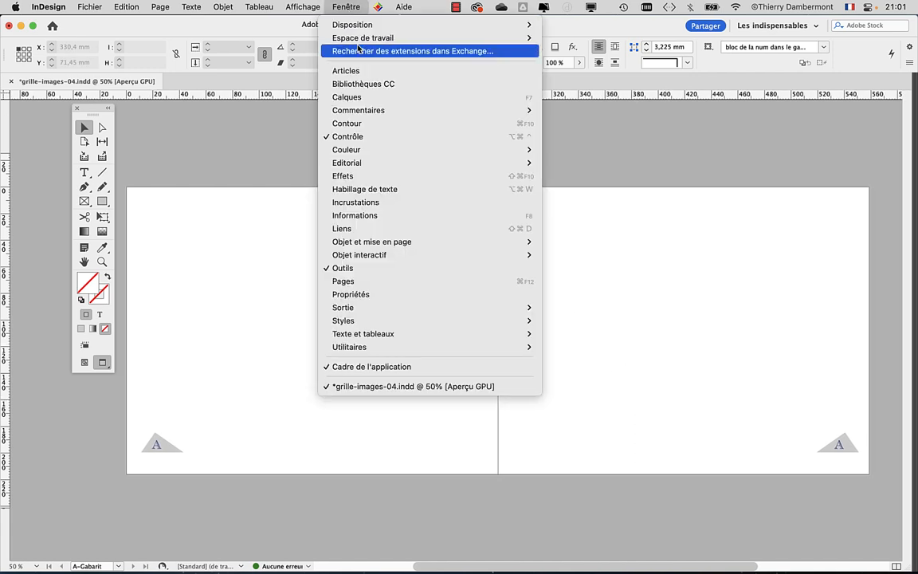
pyautogui.click(366, 281)
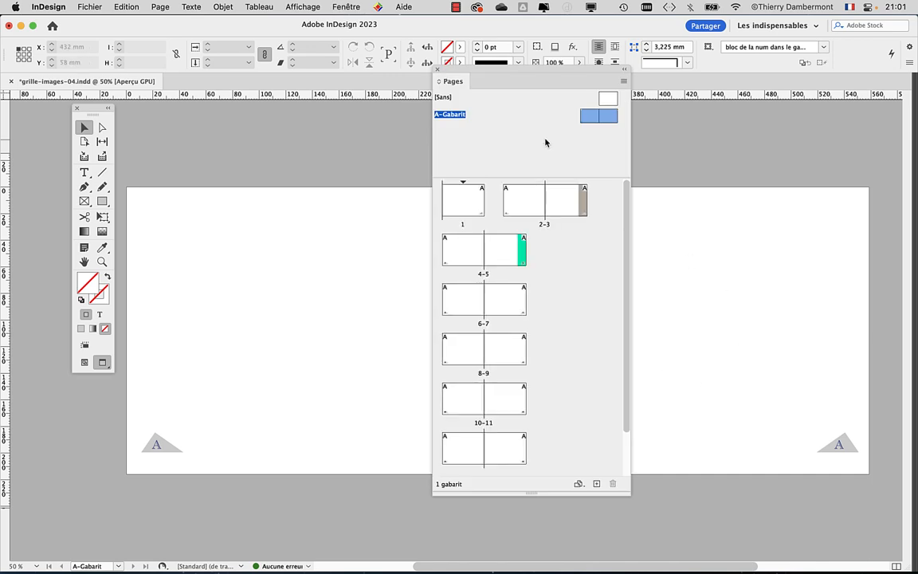
pyautogui.scroll(-3, 476, 451)
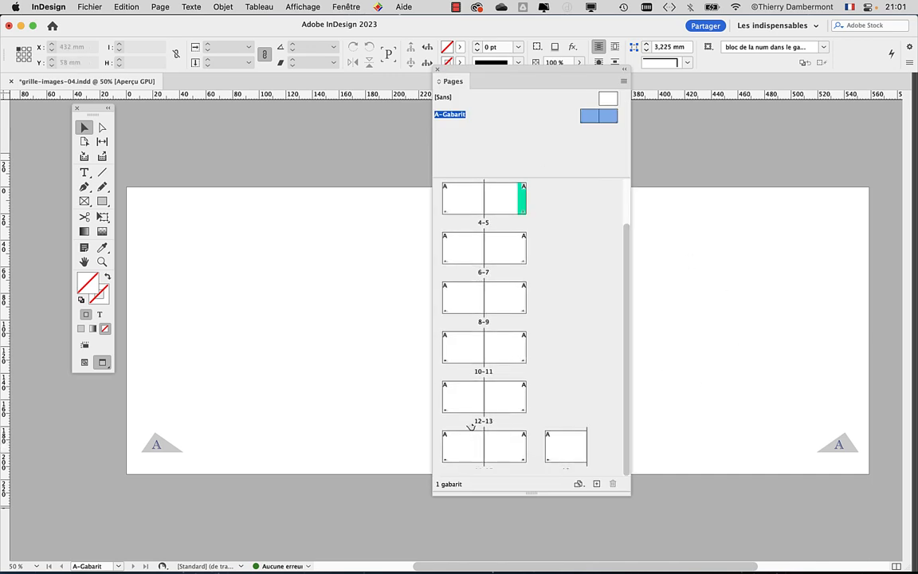
pyautogui.doubleClick(472, 408)
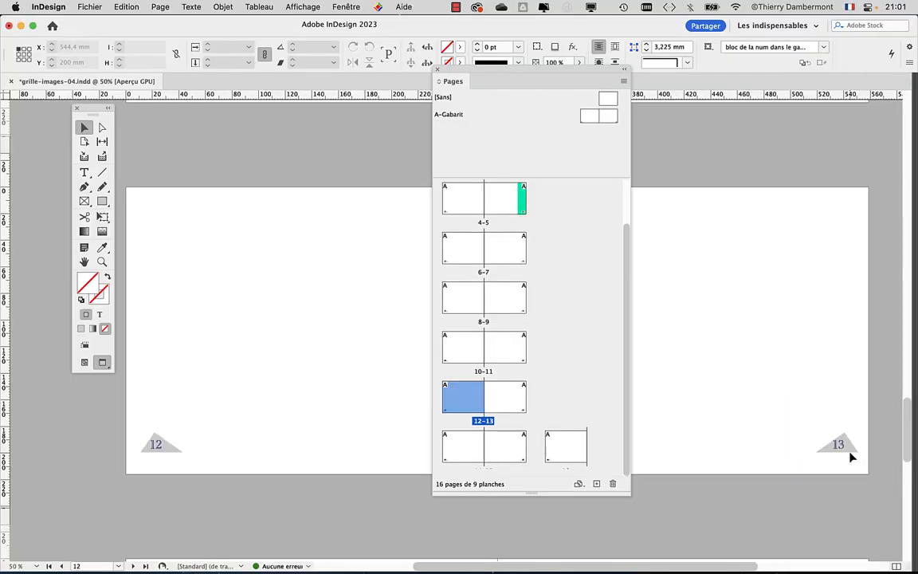
pyautogui.moveTo(625, 494); pyautogui.dragTo(563, 530)
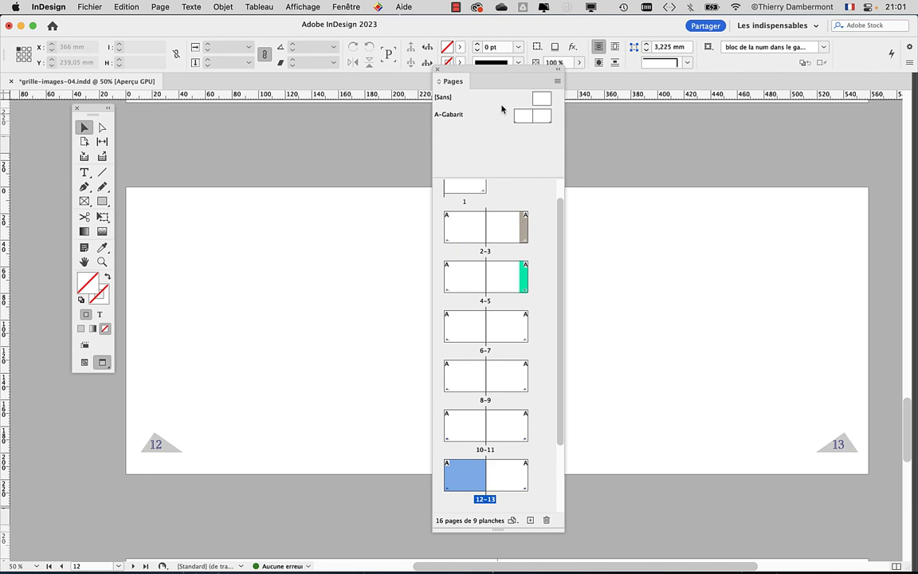
pyautogui.moveTo(507, 73); pyautogui.dragTo(513, 30)
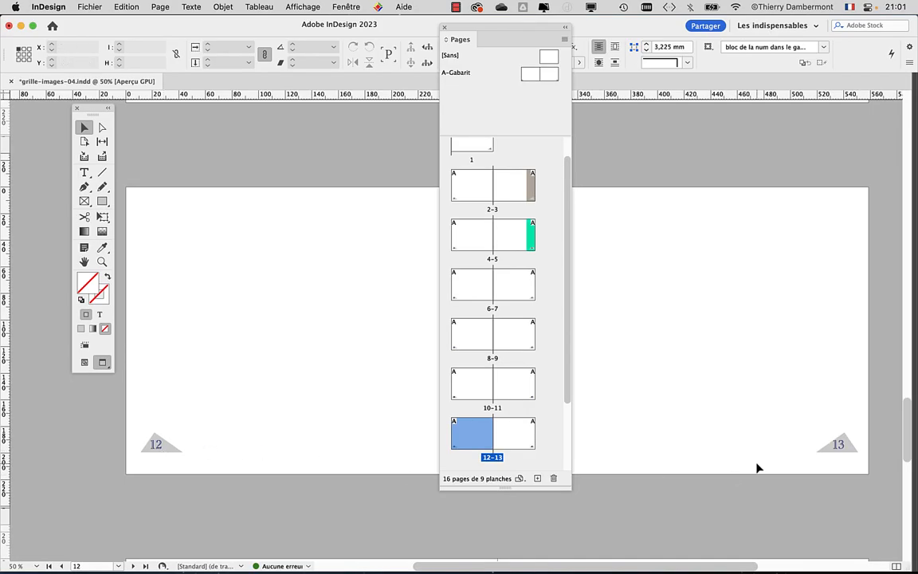
# Save the document as a new version named grille-images-05.indd
pyautogui.click(89, 7)
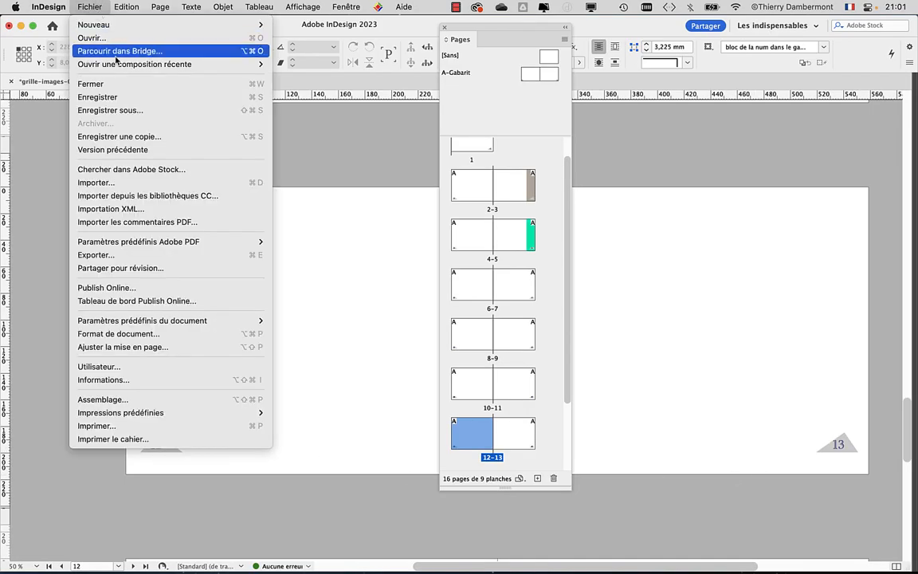
pyautogui.click(127, 101)
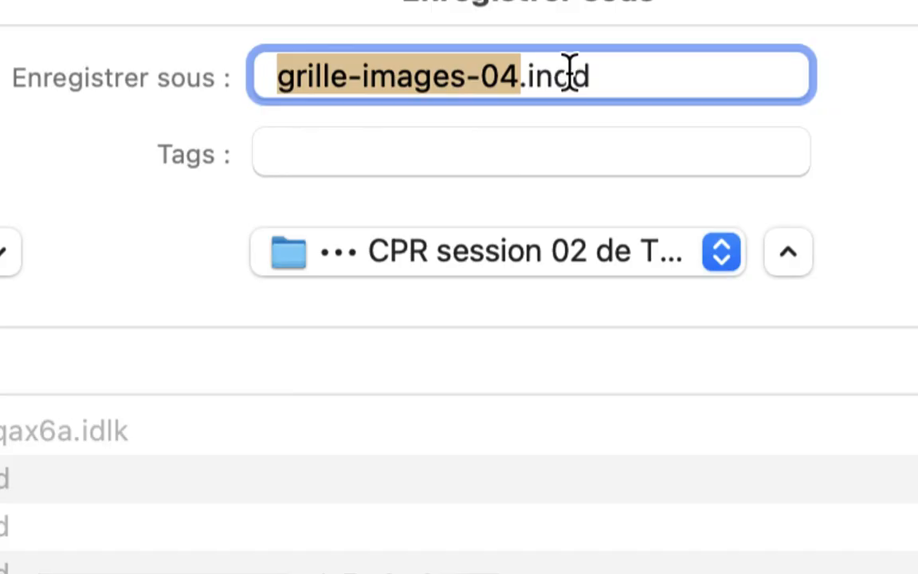
pyautogui.moveTo(558, 73); pyautogui.dragTo(553, 73)
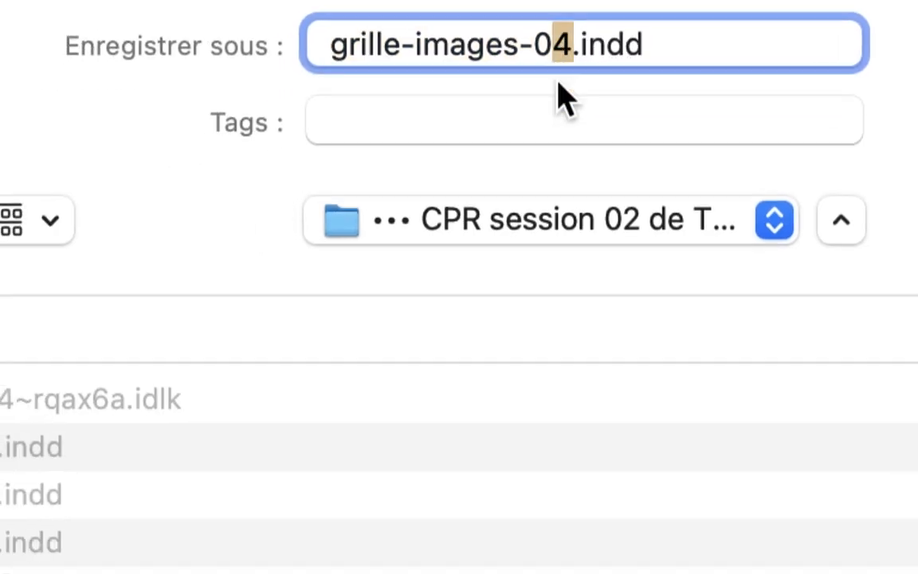
pyautogui.write('5')
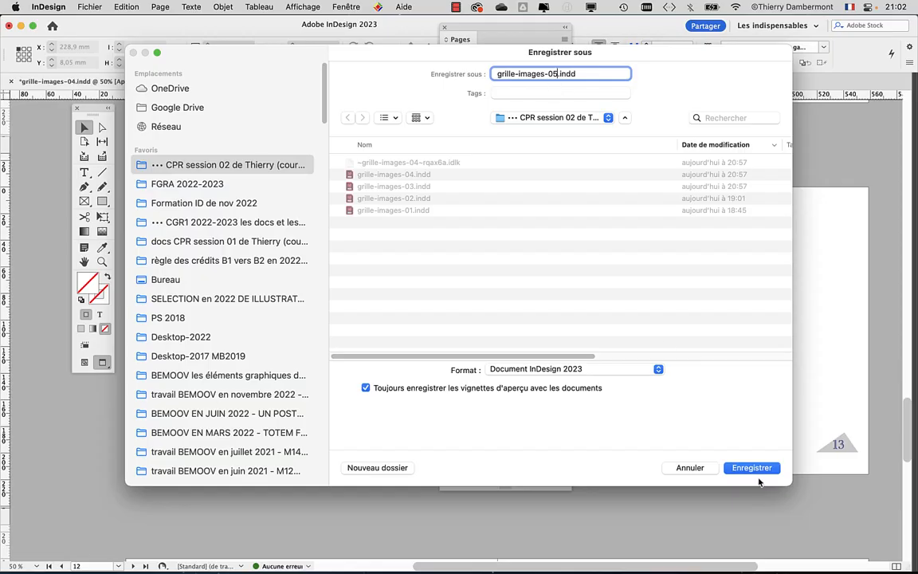